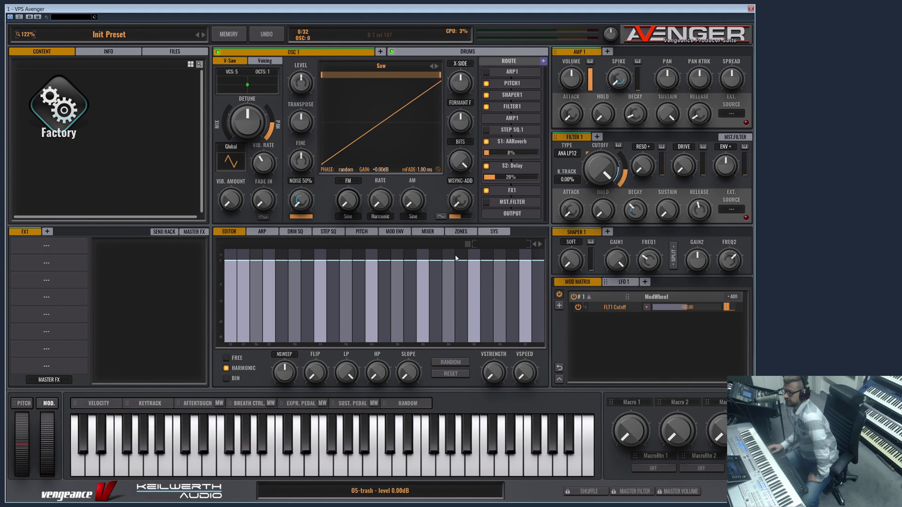
# Compare the Pitch and Mod Env editors and nudge the pitch envelope's starting level.
pyautogui.click(360, 233)
pyautogui.click(391, 233)
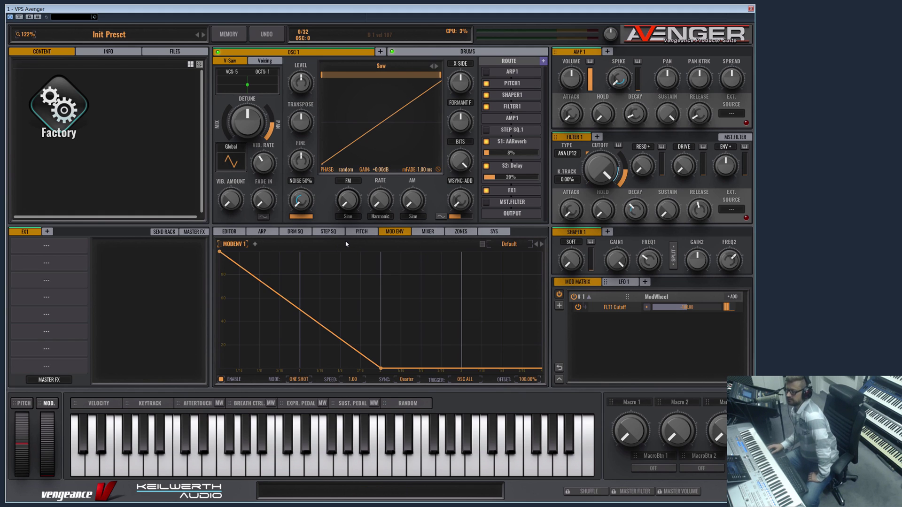
pyautogui.click(360, 233)
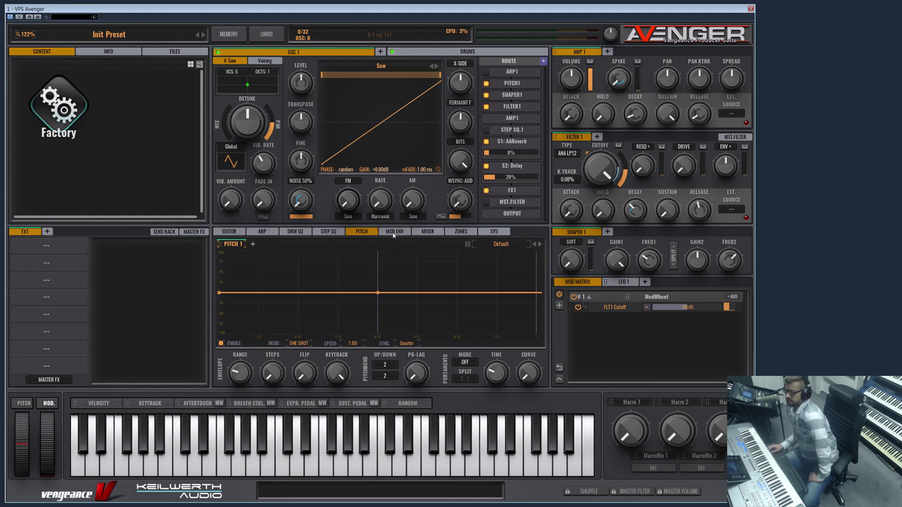
pyautogui.click(393, 233)
pyautogui.click(361, 232)
pyautogui.click(394, 232)
pyautogui.click(362, 231)
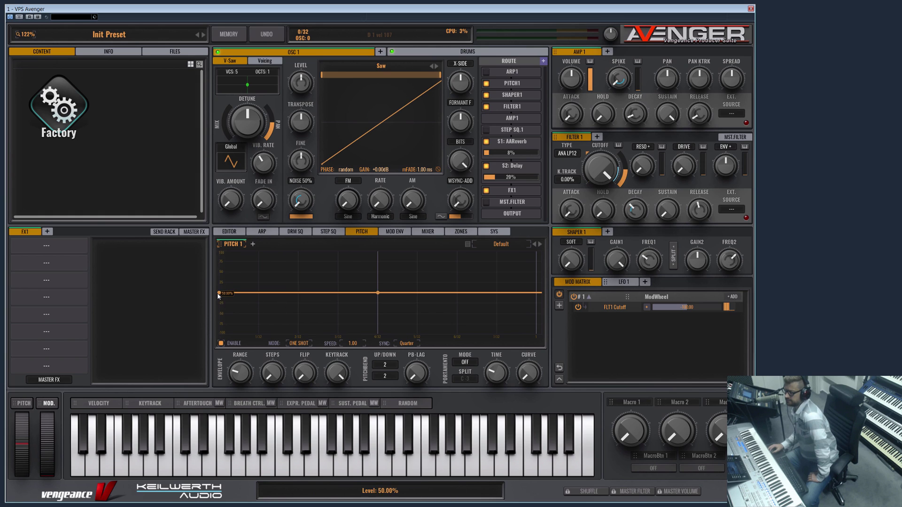
pyautogui.moveTo(218, 294)
pyautogui.mouseDown()
pyautogui.moveTo(216, 262)
pyautogui.moveTo(214, 326)
pyautogui.moveTo(217, 266)
pyautogui.moveTo(217, 296)
pyautogui.mouseUp()
# Lower the mod envelope Offset, ending back on the Pitch envelope view.
pyautogui.click(394, 231)
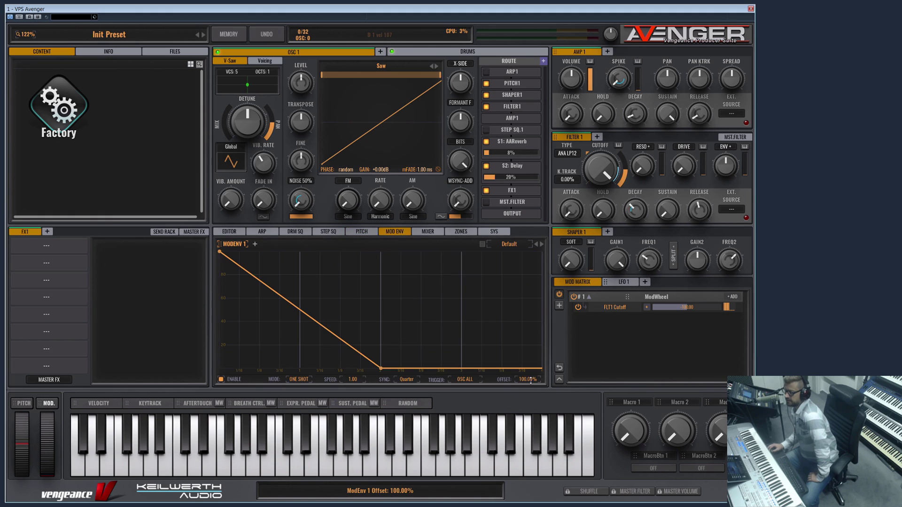
pyautogui.moveTo(531, 381); pyautogui.dragTo(466, 277)
pyautogui.click(361, 232)
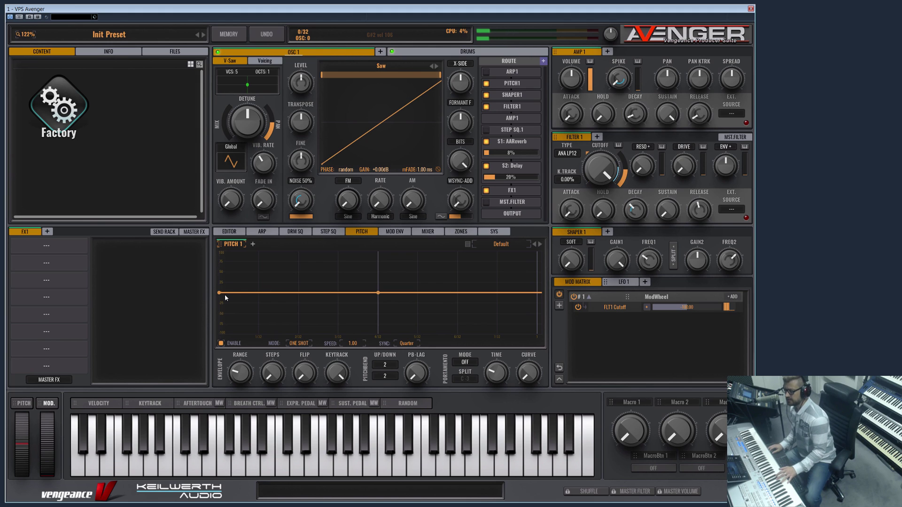
# Start the pitch envelope at the top, curve its first segment steeply, and reposition the sustain node.
pyautogui.moveTo(219, 293); pyautogui.dragTo(219, 252)
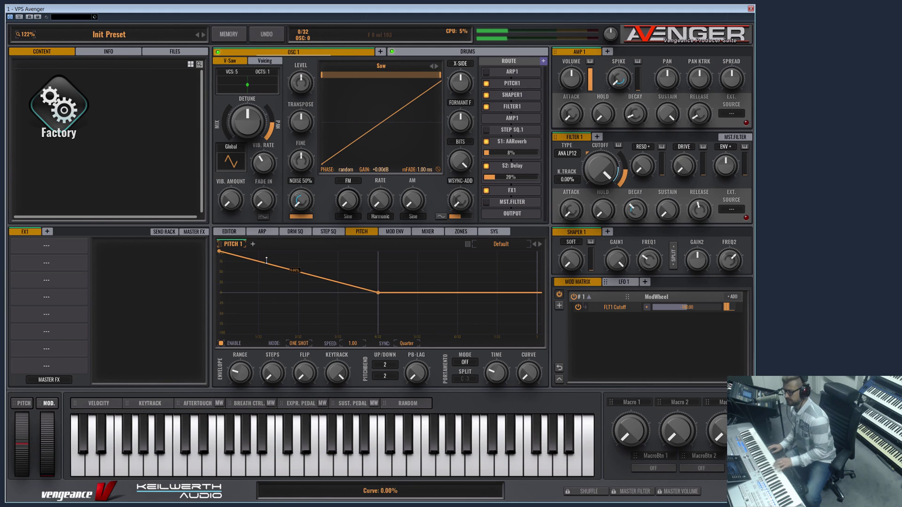
pyautogui.moveTo(378, 293); pyautogui.dragTo(404, 295)
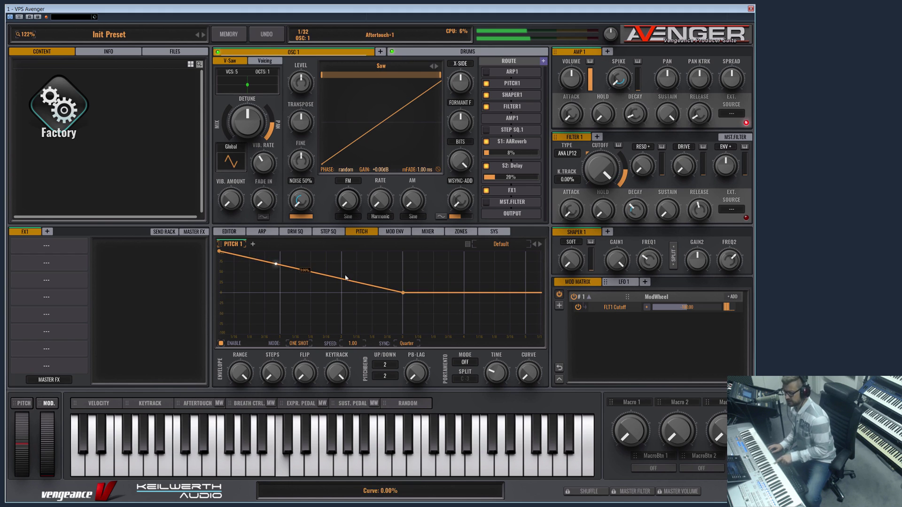
pyautogui.moveTo(338, 278); pyautogui.dragTo(330, 294)
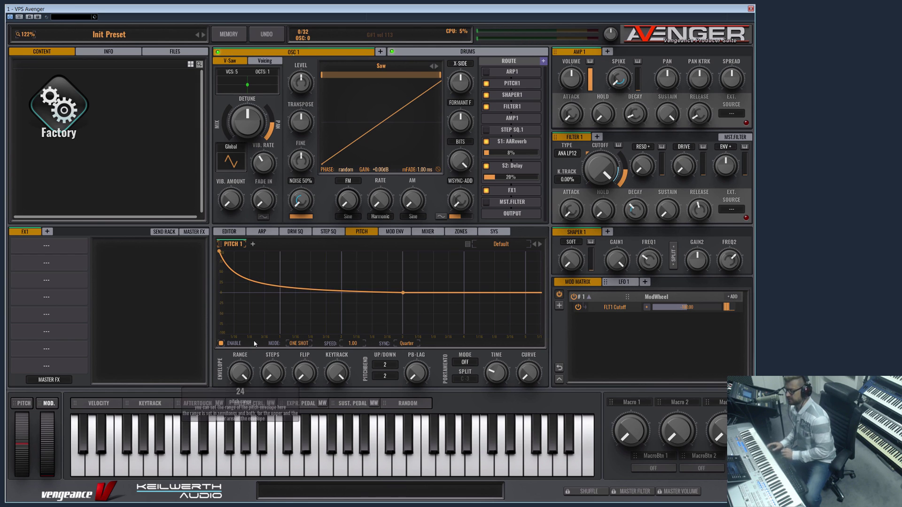
pyautogui.moveTo(239, 372); pyautogui.dragTo(245, 421)
pyautogui.moveTo(242, 277); pyautogui.dragTo(267, 388)
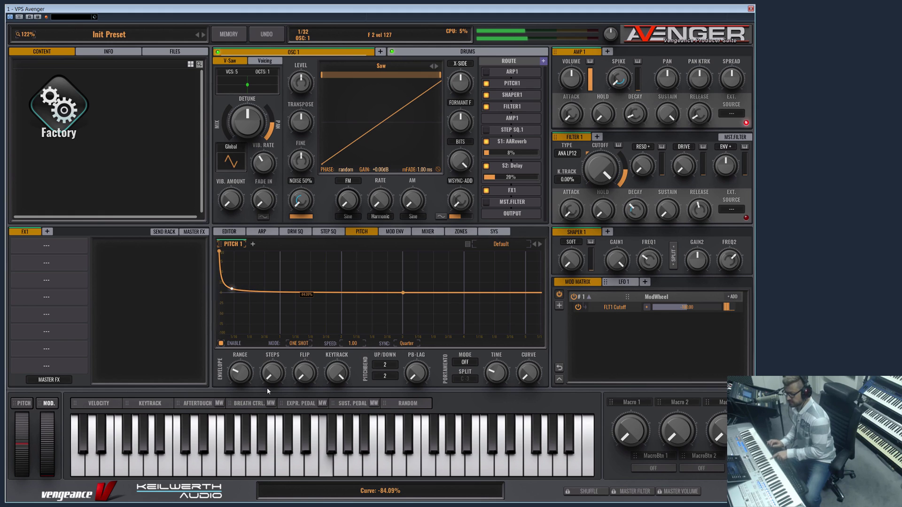
pyautogui.moveTo(403, 291); pyautogui.dragTo(378, 261)
pyautogui.moveTo(318, 266); pyautogui.dragTo(337, 315)
# Add a node dropping steeply to a low tail, adjust Range, and set Speed to 1.70.
pyautogui.doubleClick(431, 259)
pyautogui.moveTo(431, 258); pyautogui.dragTo(433, 313)
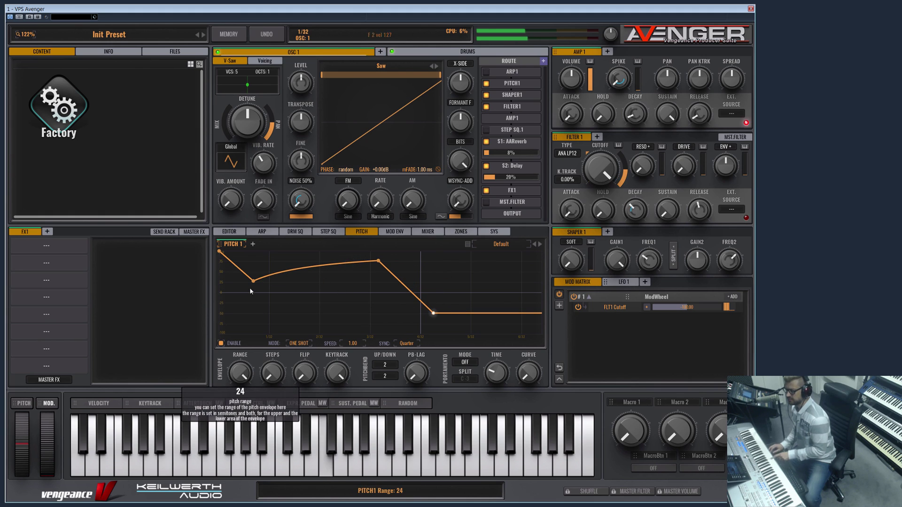
pyautogui.moveTo(239, 373)
pyautogui.mouseDown()
pyautogui.moveTo(240, 389)
pyautogui.moveTo(244, 373)
pyautogui.mouseUp()
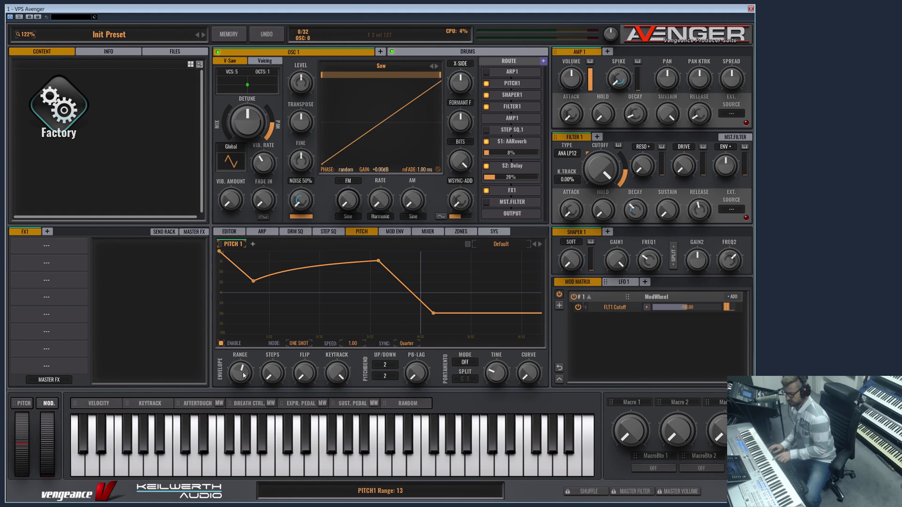
pyautogui.moveTo(235, 378); pyautogui.dragTo(237, 373)
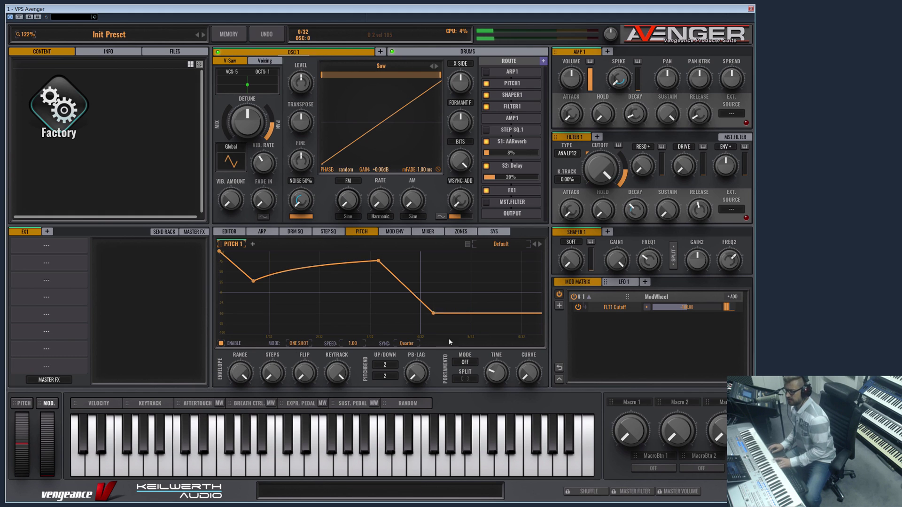
pyautogui.moveTo(357, 343); pyautogui.dragTo(358, 403)
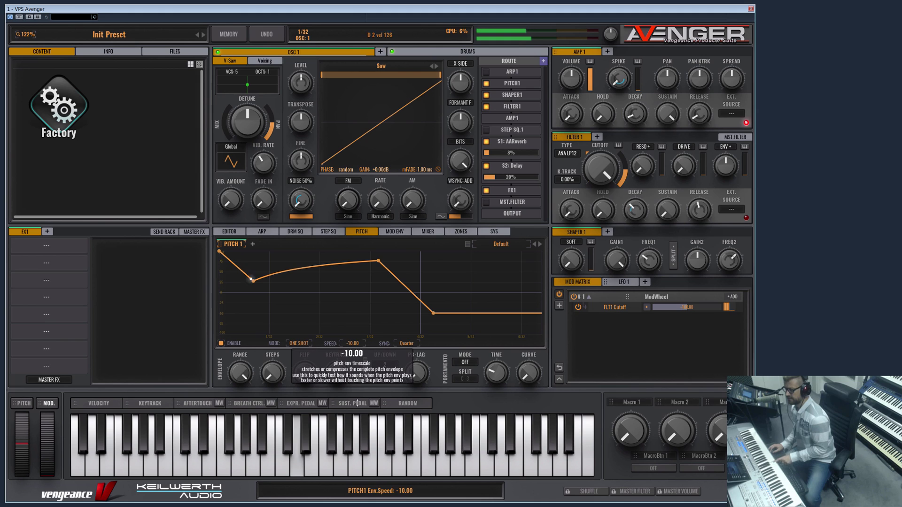
# Reset the pitch envelope Speed to 1.00, leaving sync at Quarter.
pyautogui.doubleClick(356, 343)
pyautogui.click(354, 345)
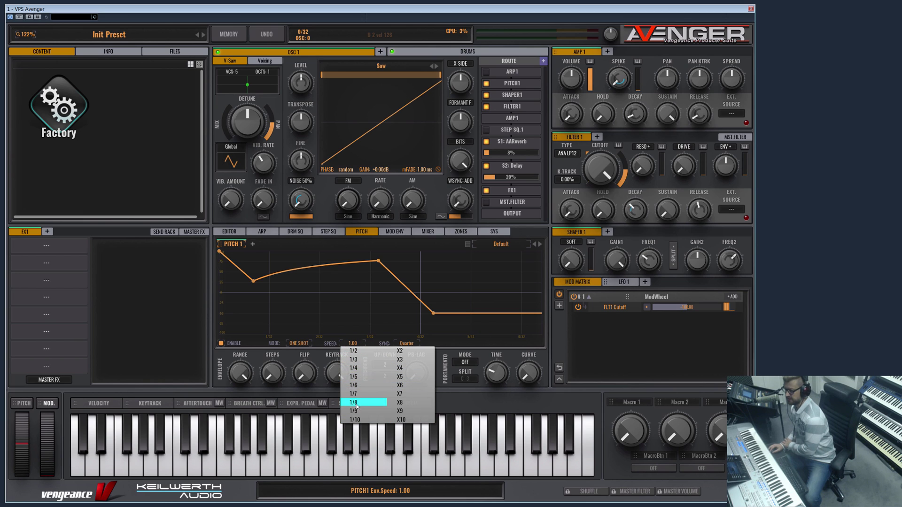
pyautogui.click(443, 347)
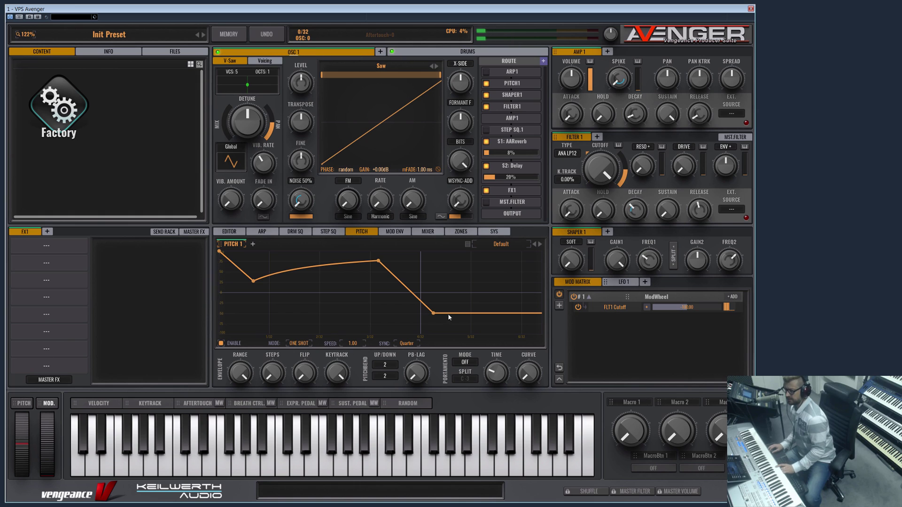
pyautogui.click(540, 245)
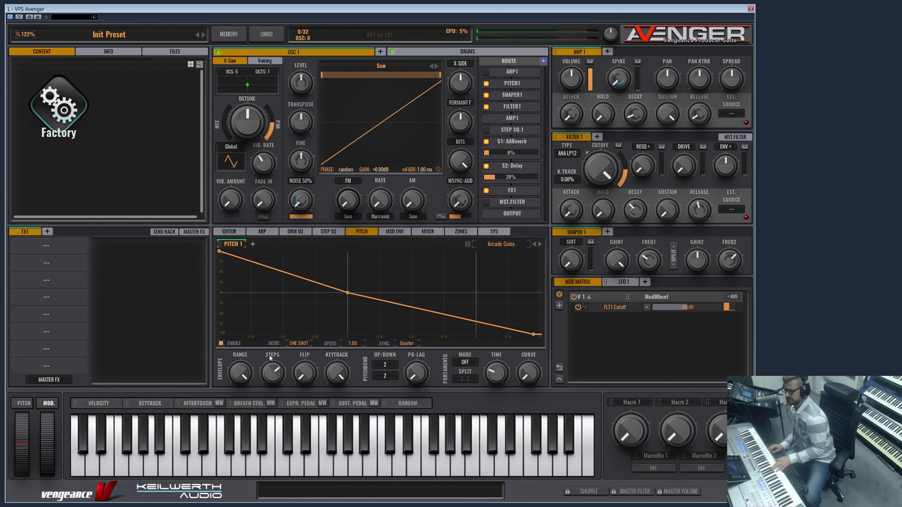
pyautogui.moveTo(273, 379); pyautogui.dragTo(272, 503)
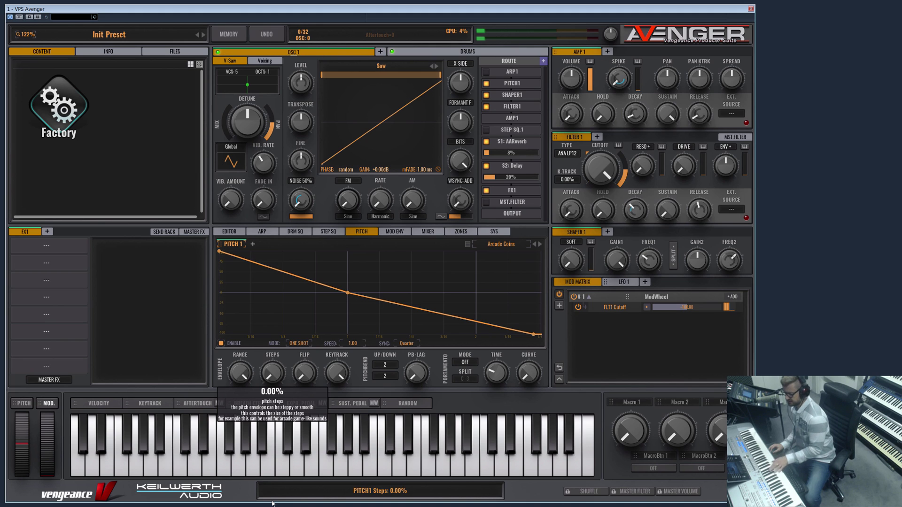
pyautogui.moveTo(278, 428); pyautogui.dragTo(279, 402)
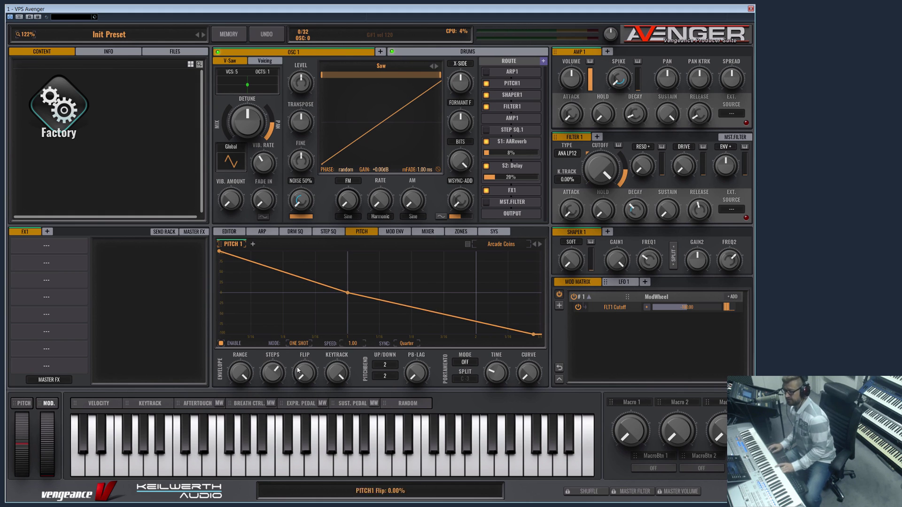
pyautogui.doubleClick(269, 368)
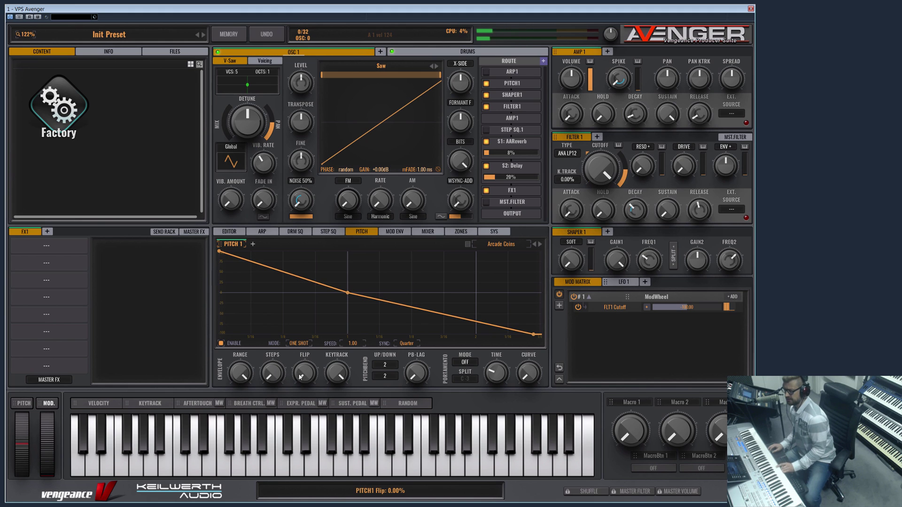
pyautogui.moveTo(303, 369); pyautogui.dragTo(324, 263)
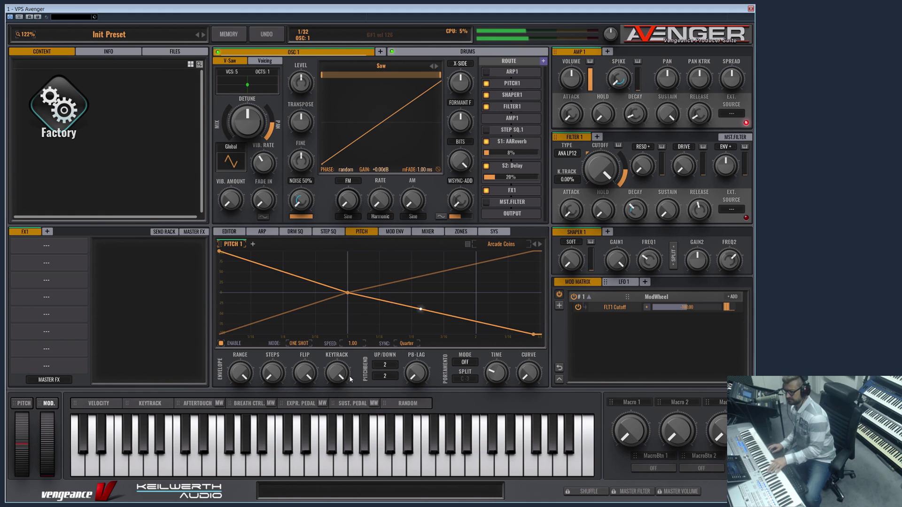
pyautogui.doubleClick(305, 374)
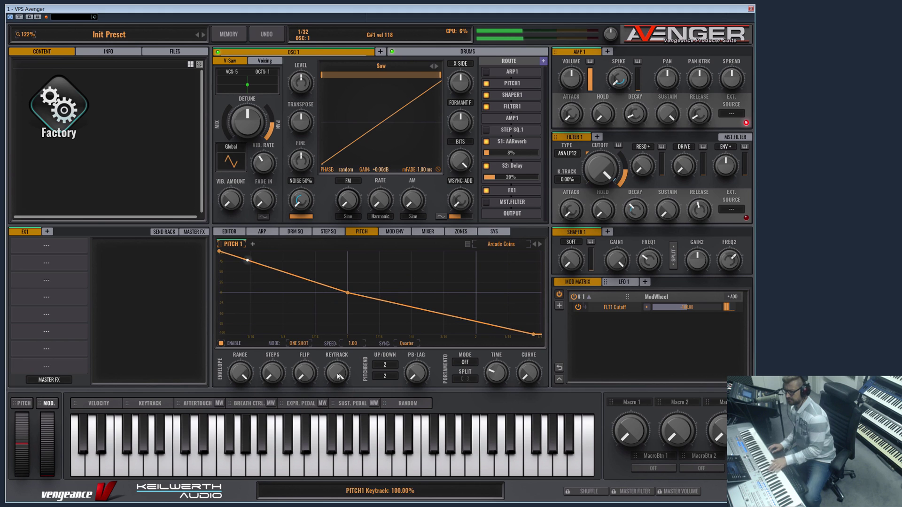
pyautogui.moveTo(337, 373); pyautogui.dragTo(340, 374)
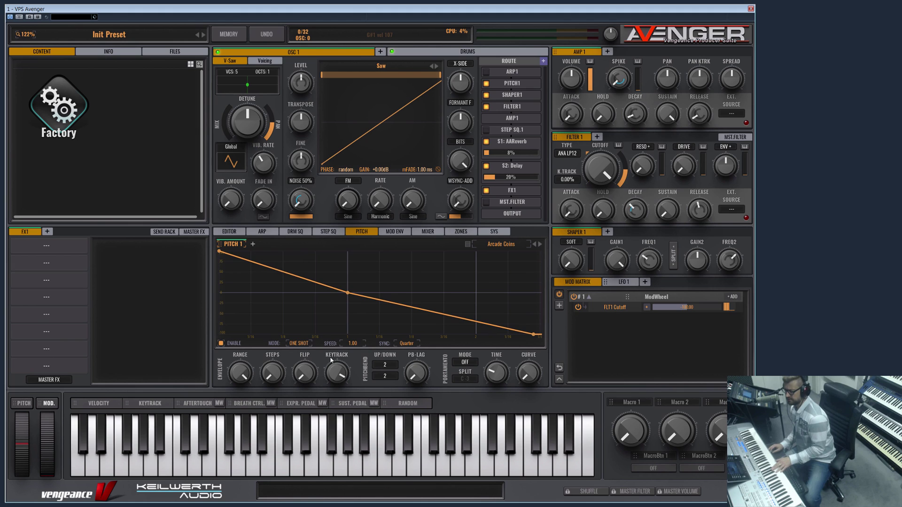
pyautogui.doubleClick(338, 374)
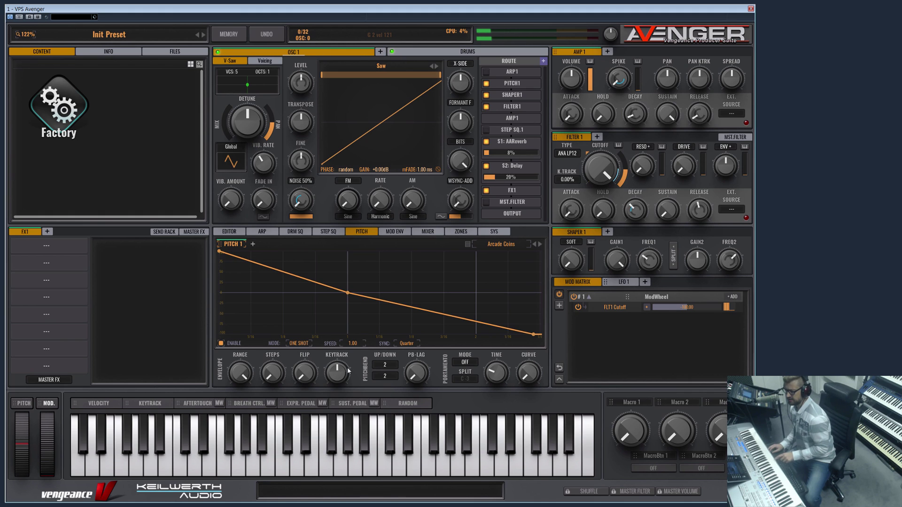
pyautogui.moveTo(348, 372); pyautogui.dragTo(341, 404)
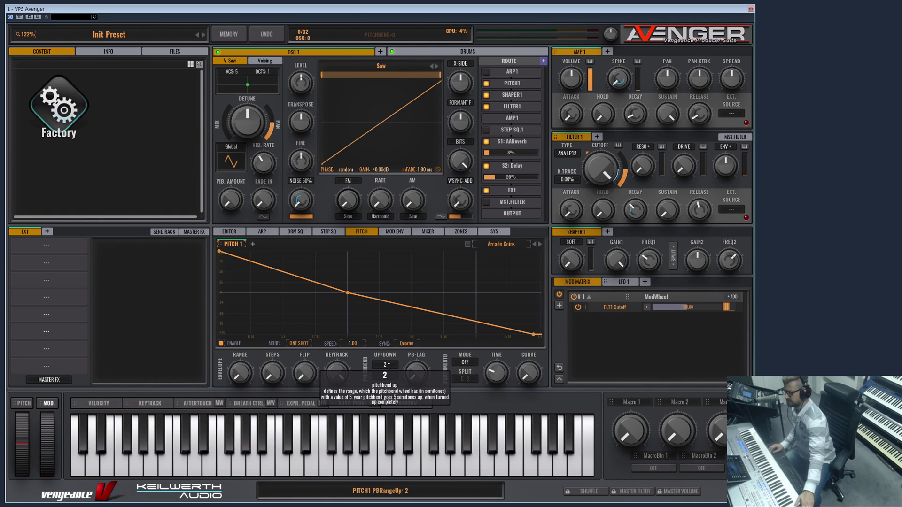
# Set the pitchbend range to 24 up and 24 down, and test the PB-Lag knob.
pyautogui.moveTo(395, 367); pyautogui.dragTo(398, 328)
pyautogui.moveTo(396, 277); pyautogui.dragTo(397, 244)
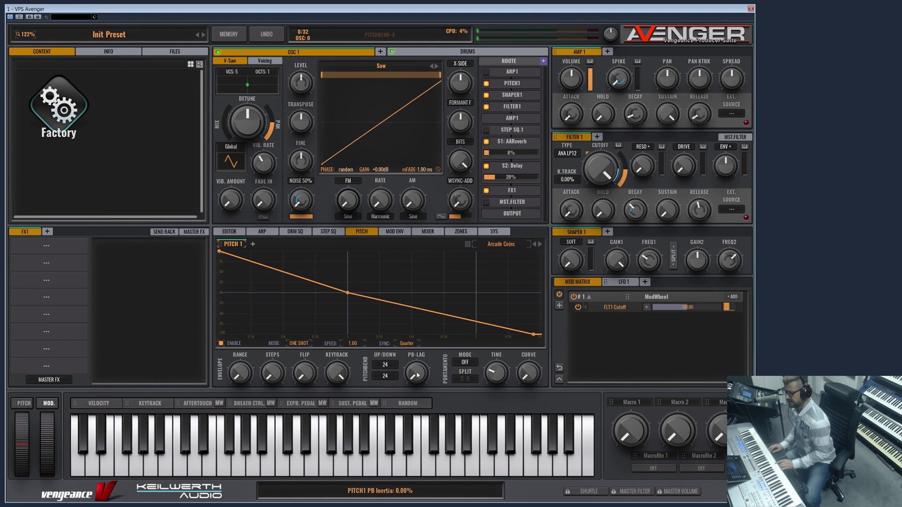
pyautogui.moveTo(416, 373); pyautogui.dragTo(432, 259)
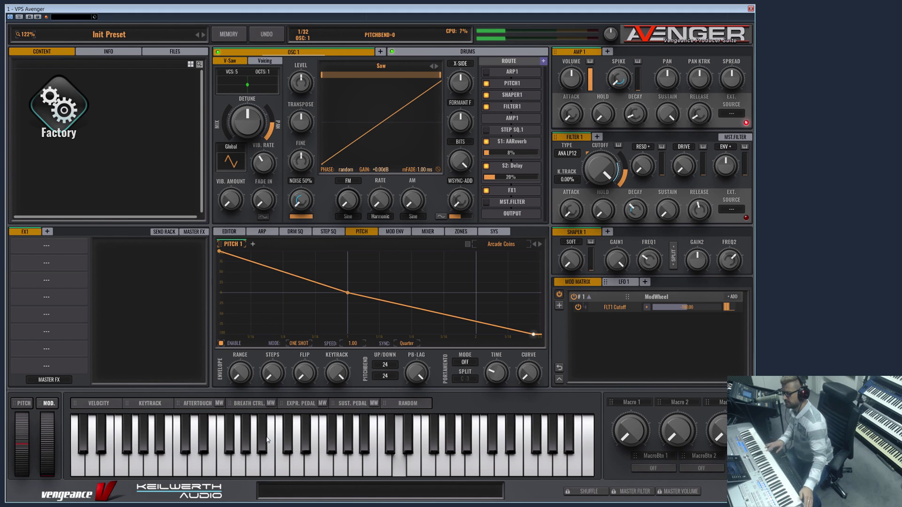
pyautogui.moveTo(403, 381)
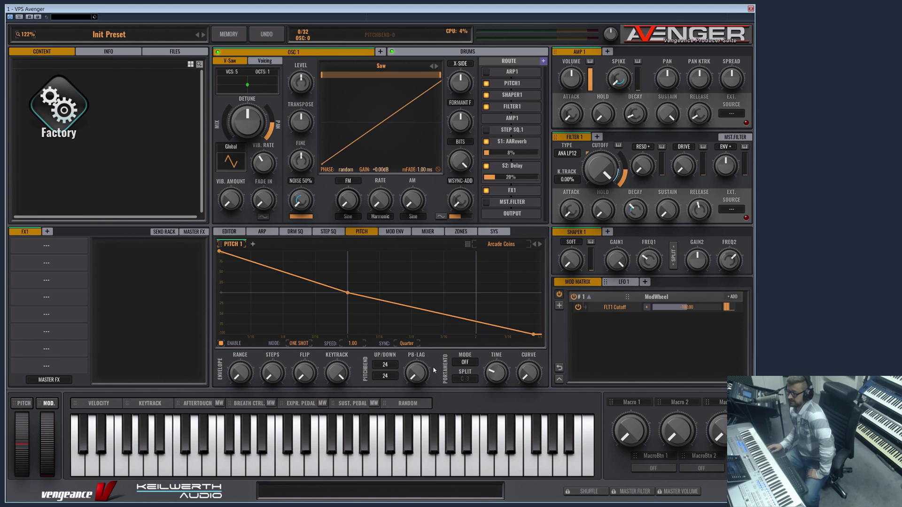
# Audition the pitch presets Gamin SID Attack 1, Kick Generator and HandsUp Pitchbass.
pyautogui.click(540, 244)
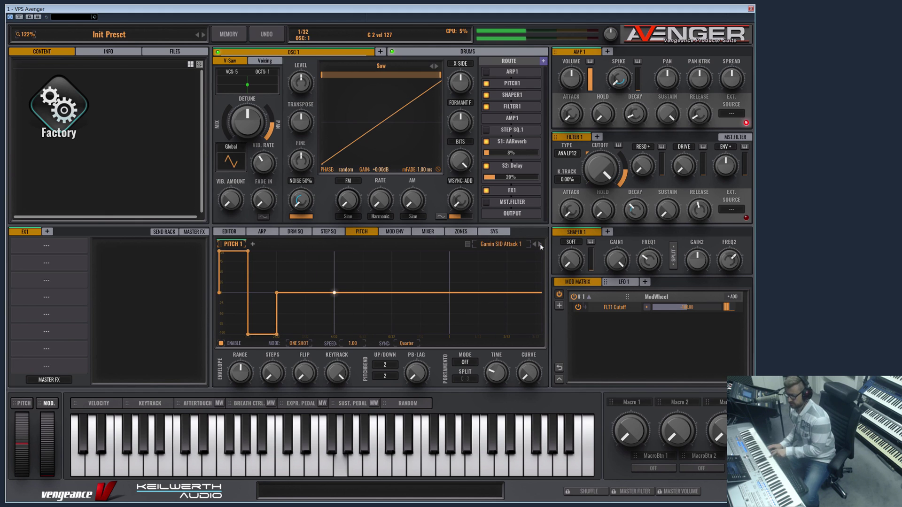
pyautogui.click(540, 243)
pyautogui.click(540, 244)
pyautogui.click(539, 244)
pyautogui.click(534, 244)
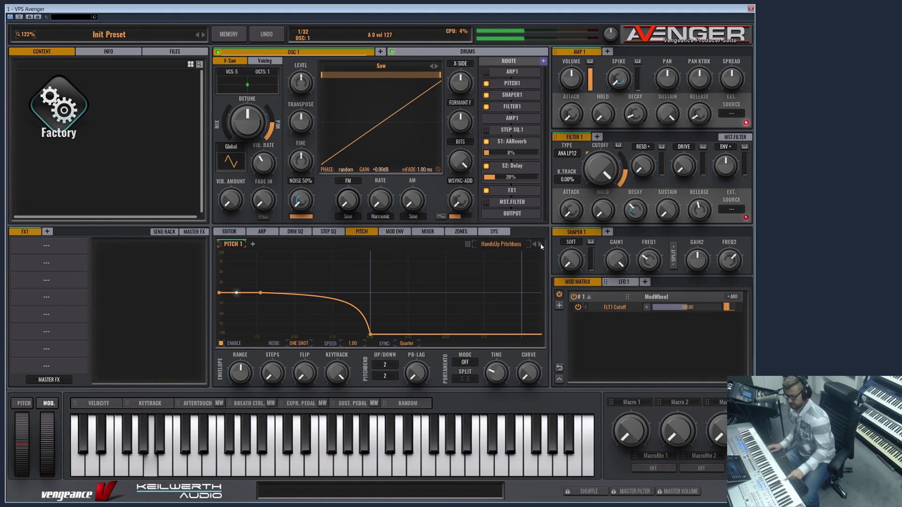
# Try Live FM Modulation through Pitchin Beats 1, then reset the envelope to Default Settings.
pyautogui.click(540, 243)
pyautogui.click(540, 243)
pyautogui.click(540, 243)
pyautogui.click(540, 244)
pyautogui.click(541, 244)
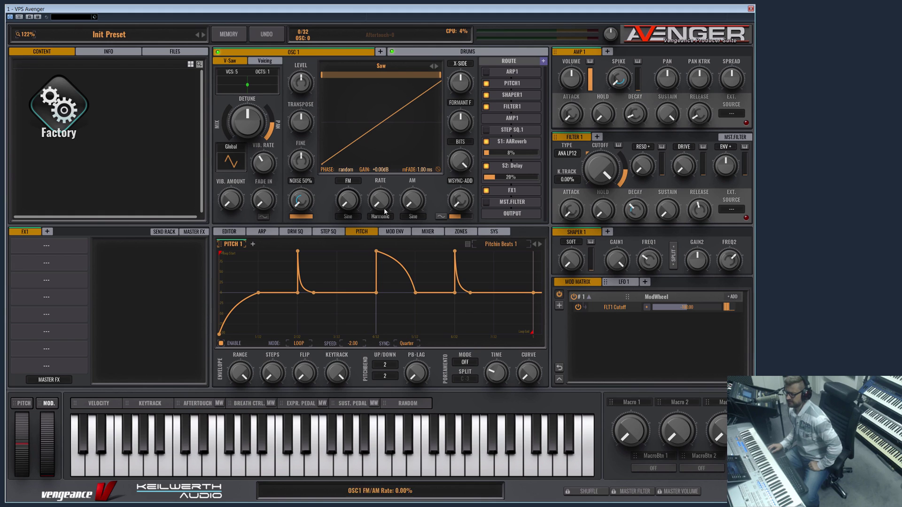
pyautogui.click(468, 244)
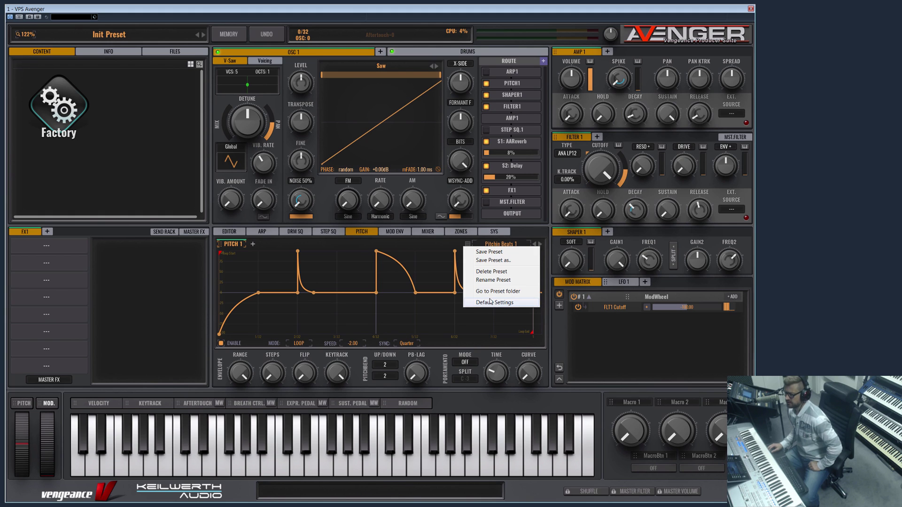
pyautogui.click(490, 302)
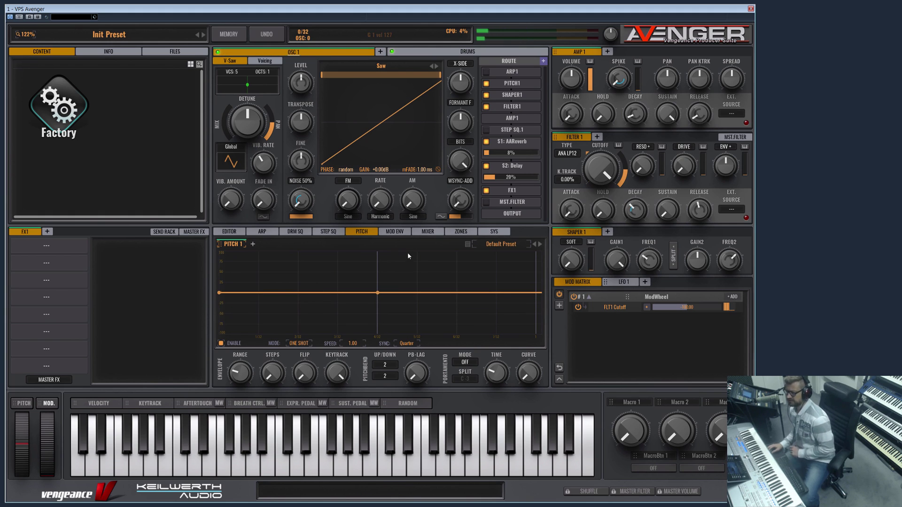
# Set portamento to Legato with an 85.67% glide time and a reshaped curve.
pyautogui.click(471, 364)
pyautogui.click(470, 364)
pyautogui.click(462, 363)
pyautogui.click(469, 379)
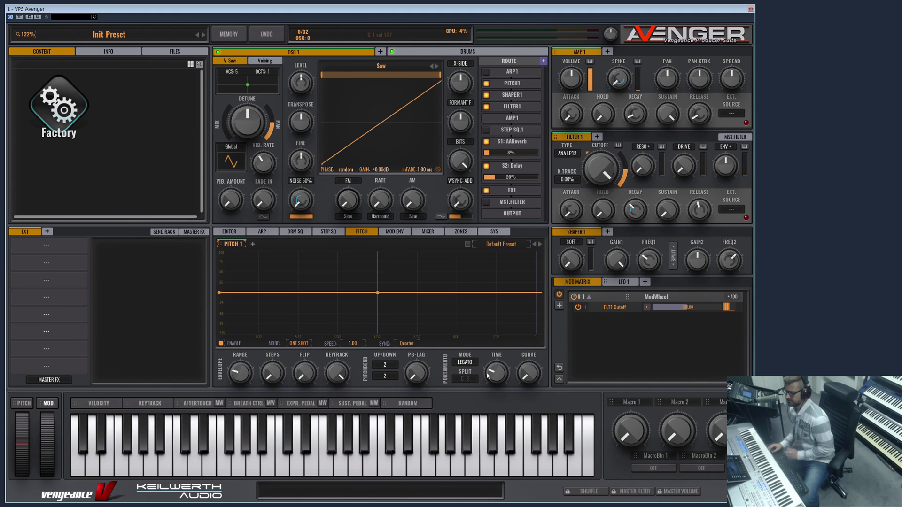
pyautogui.moveTo(489, 374)
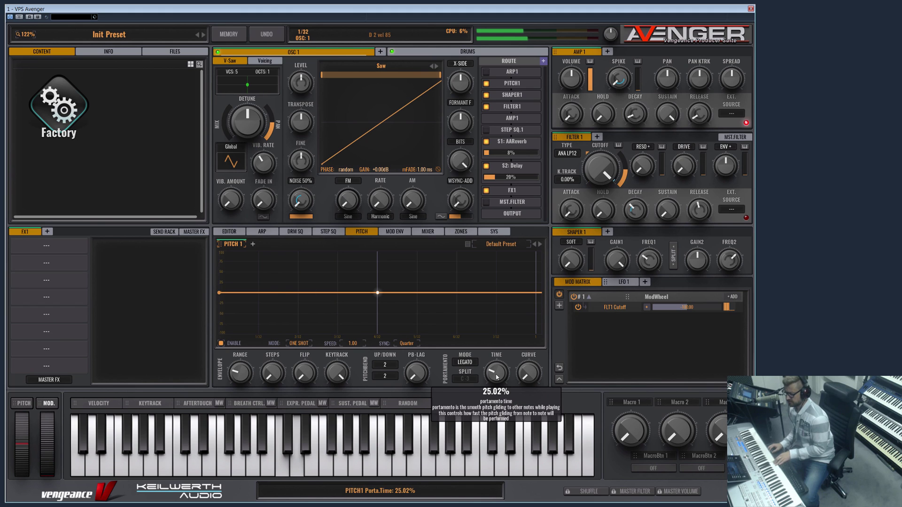
pyautogui.moveTo(489, 373); pyautogui.dragTo(499, 339)
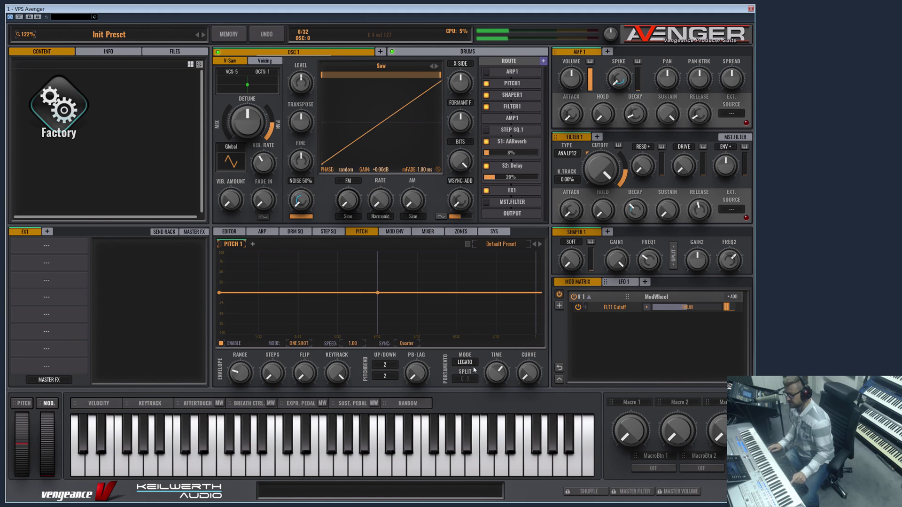
pyautogui.moveTo(496, 372); pyautogui.dragTo(500, 357)
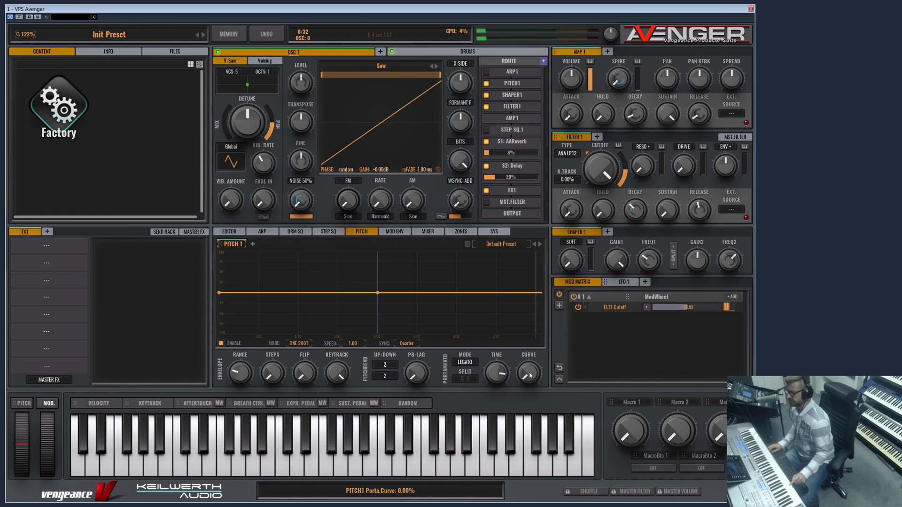
pyautogui.moveTo(579, 266)
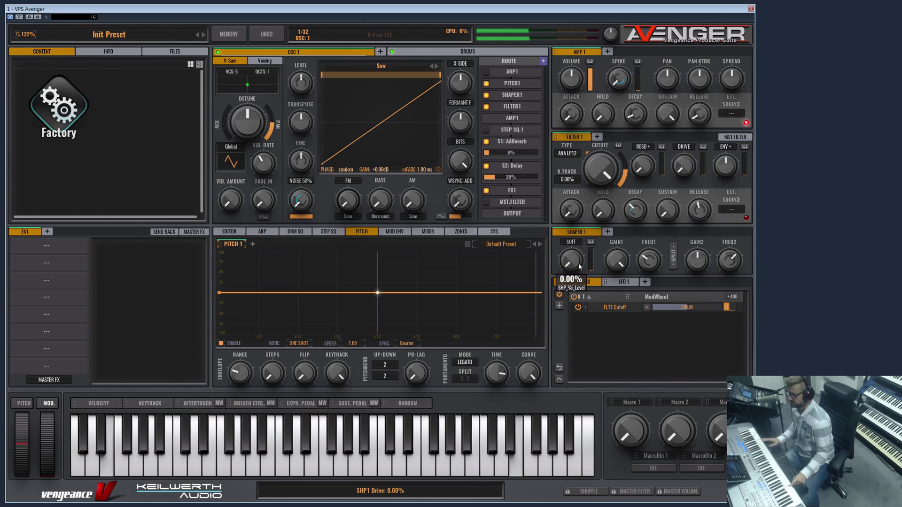
pyautogui.moveTo(528, 373); pyautogui.dragTo(510, 390)
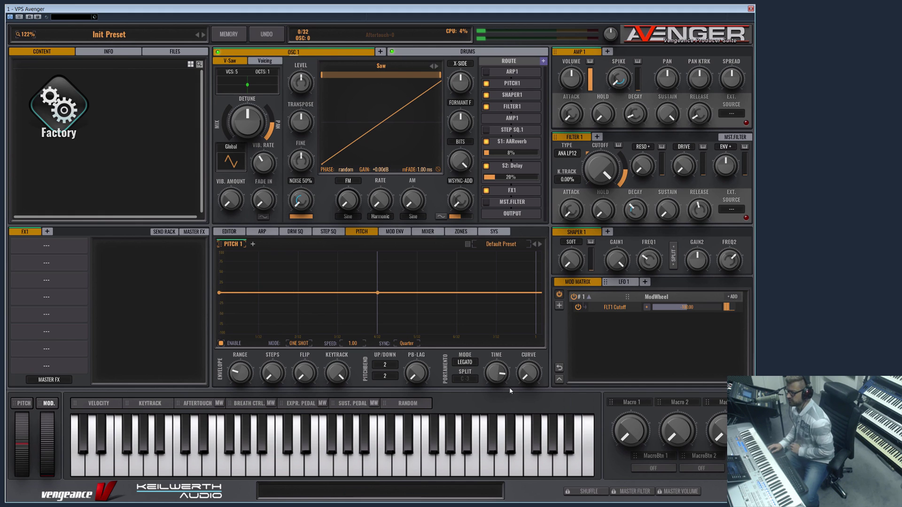
# Switch portamento to Poly and shorten the glide time to 20.51%.
pyautogui.click(465, 362)
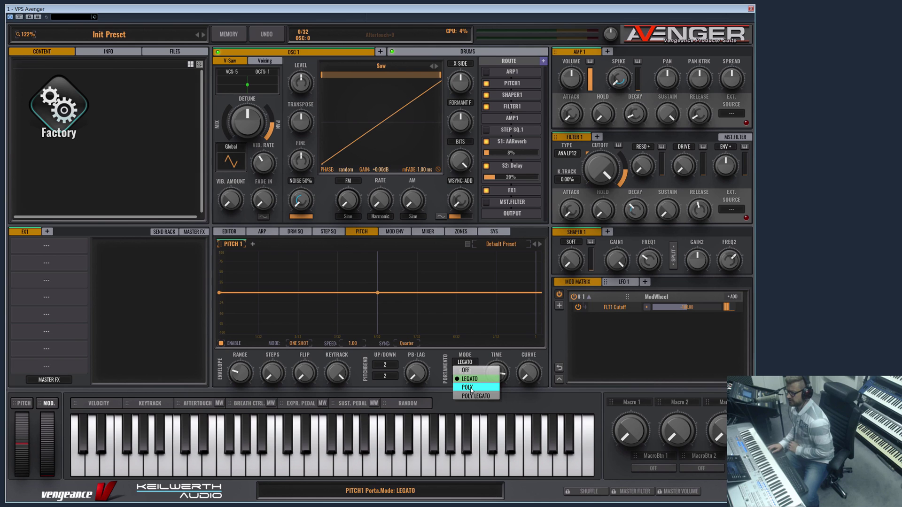
pyautogui.click(471, 388)
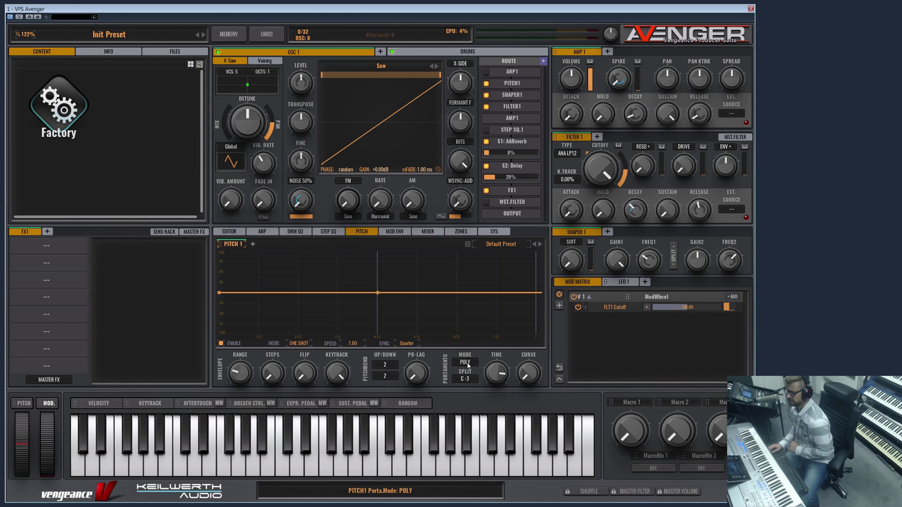
pyautogui.moveTo(496, 372); pyautogui.dragTo(497, 402)
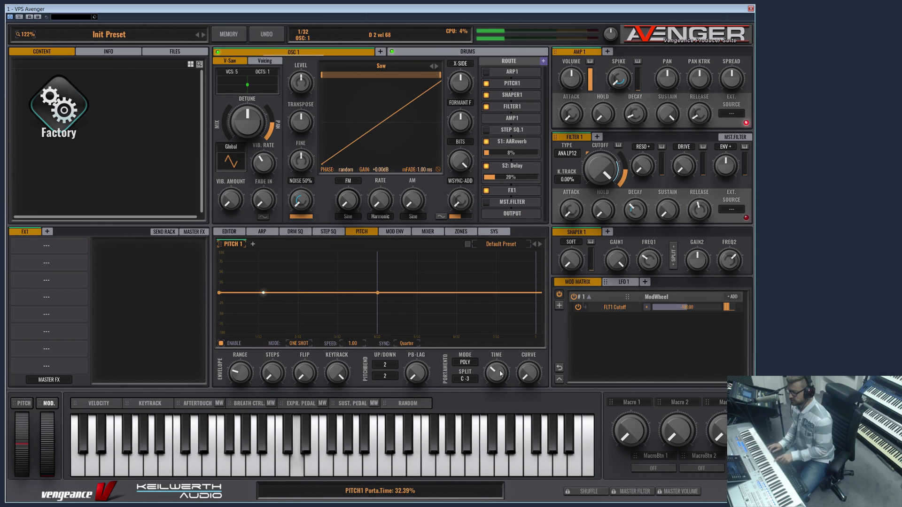
pyautogui.moveTo(501, 374); pyautogui.dragTo(504, 384)
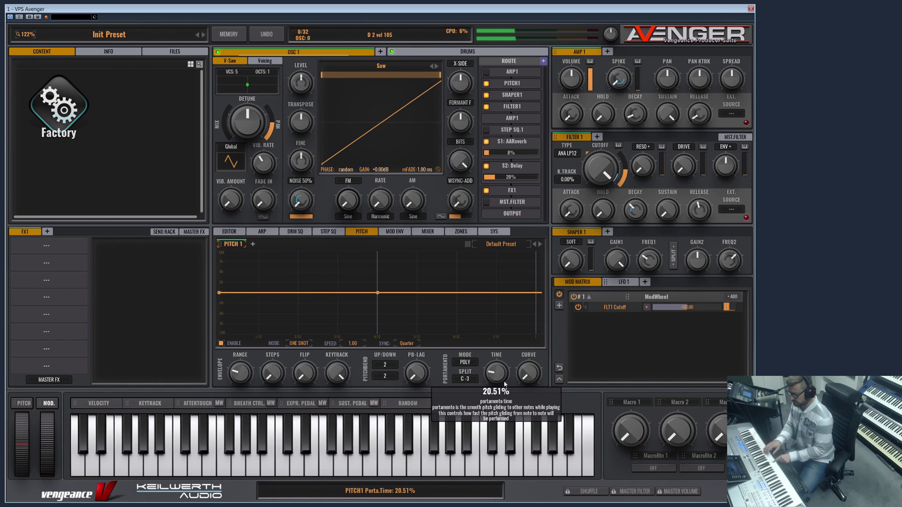
pyautogui.click(467, 380)
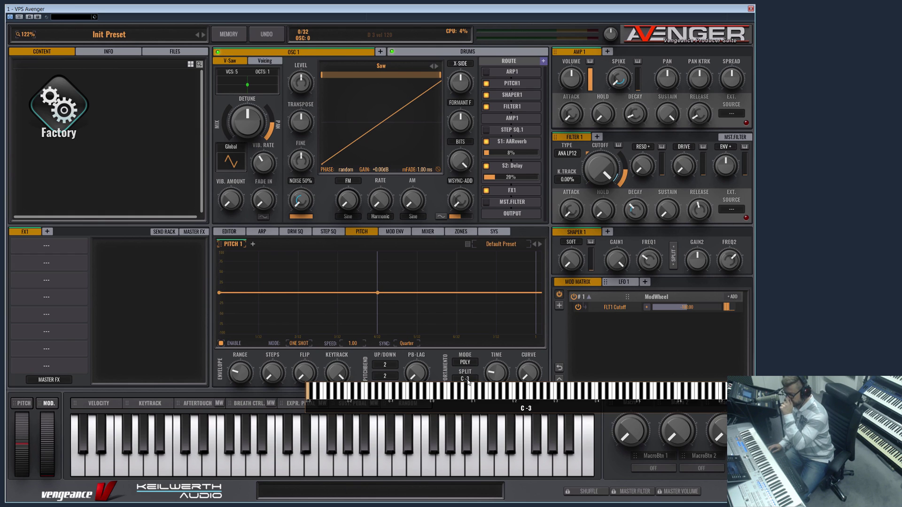
pyautogui.click(514, 399)
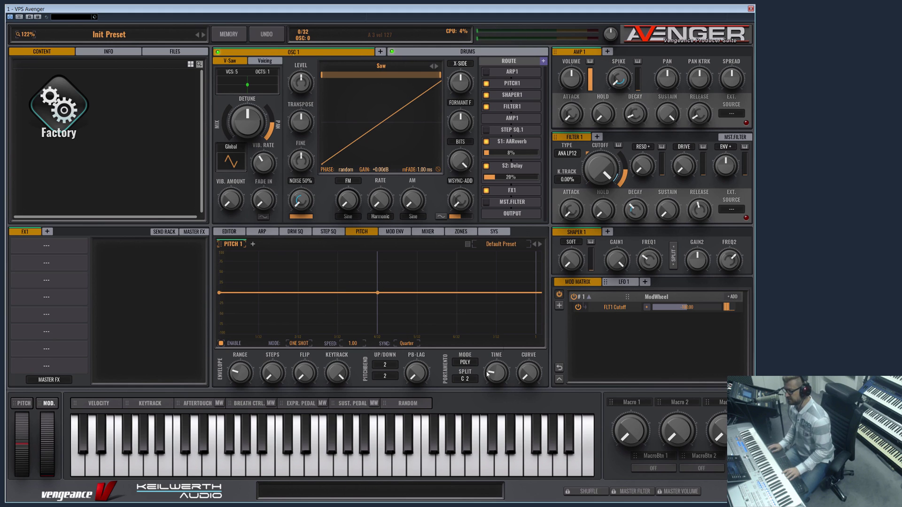
pyautogui.click(469, 380)
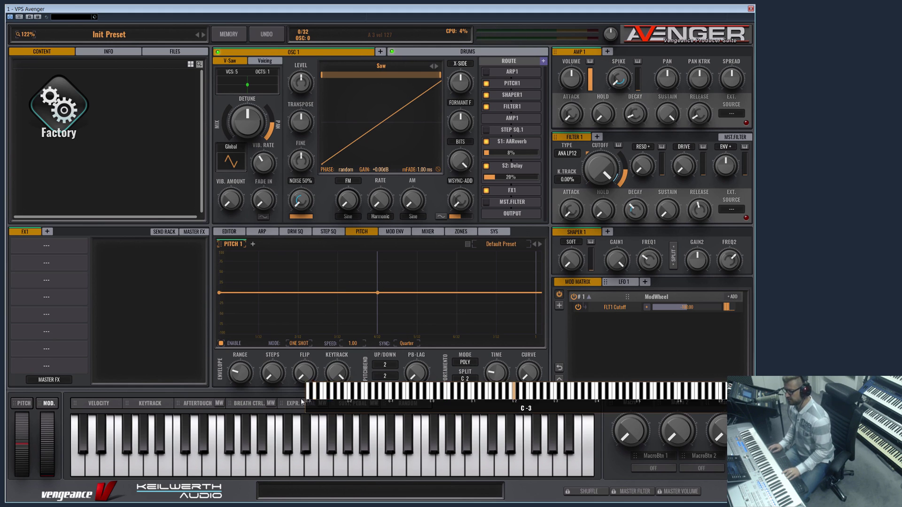
pyautogui.click(309, 399)
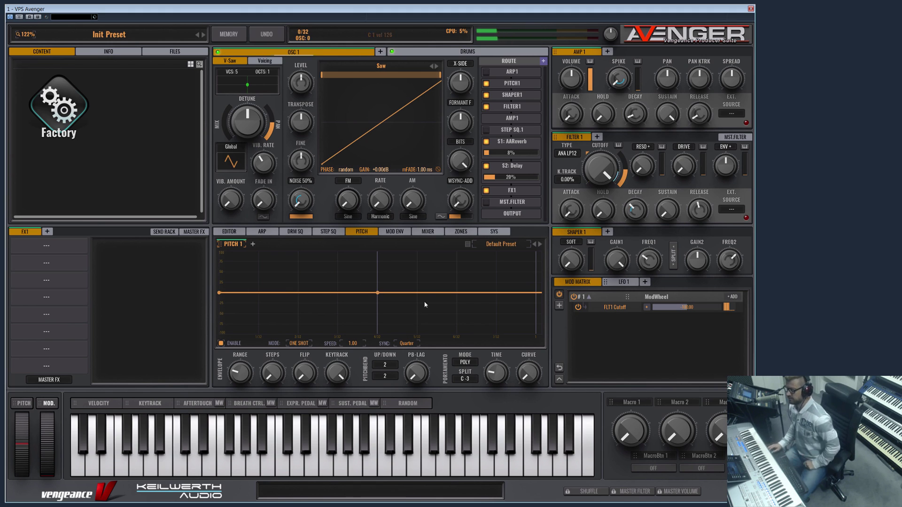
# Try Poly in the portamento mode list, then settle on Poly Legato.
pyautogui.click(467, 363)
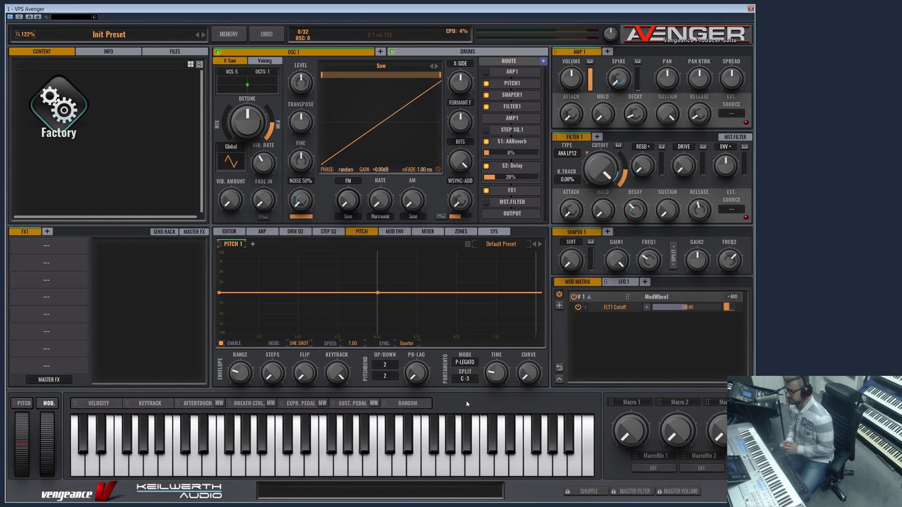
pyautogui.click(468, 363)
pyautogui.click(475, 366)
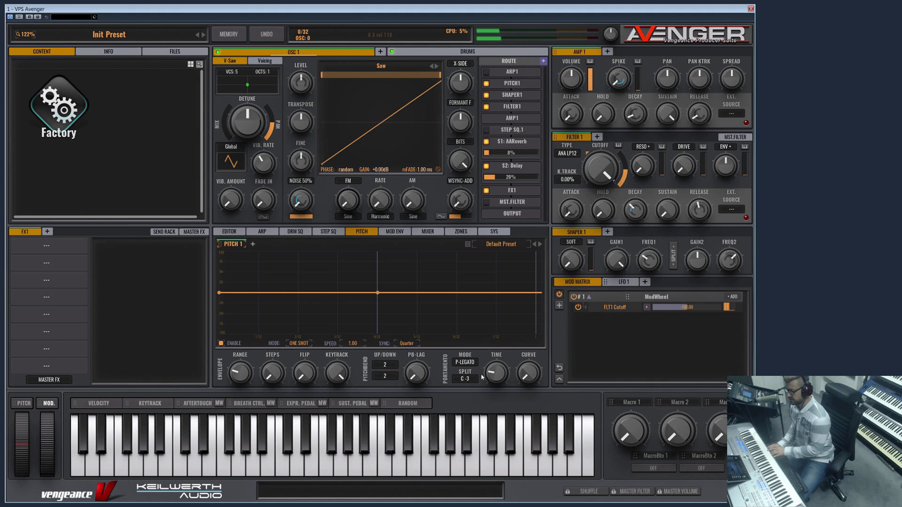
pyautogui.moveTo(506, 369)
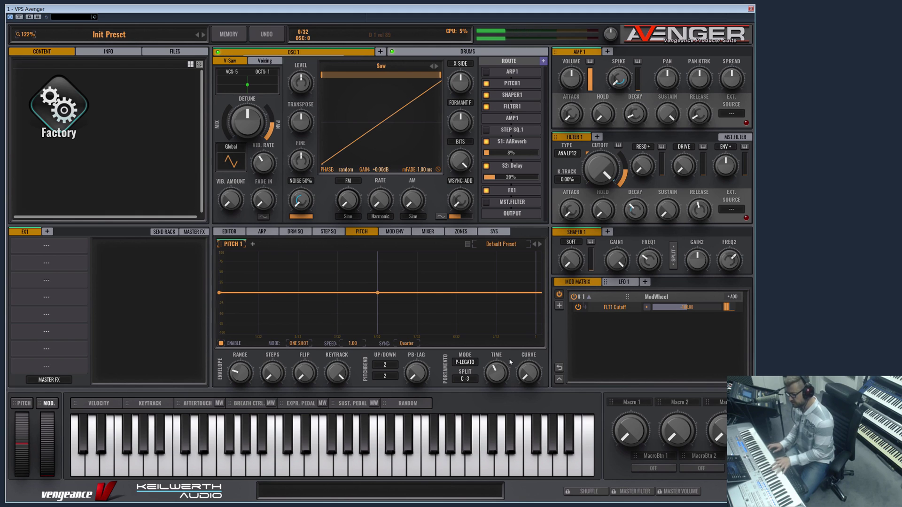
pyautogui.click(472, 363)
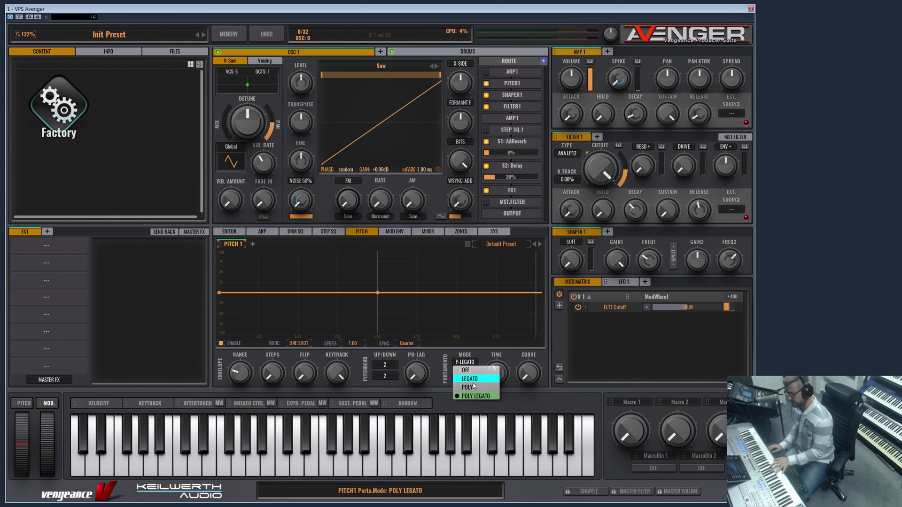
pyautogui.click(472, 387)
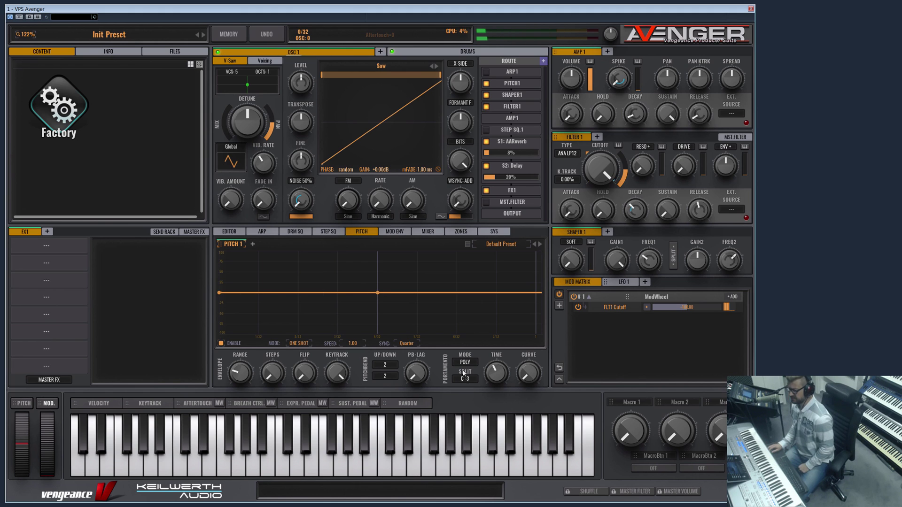
pyautogui.click(465, 363)
pyautogui.click(462, 361)
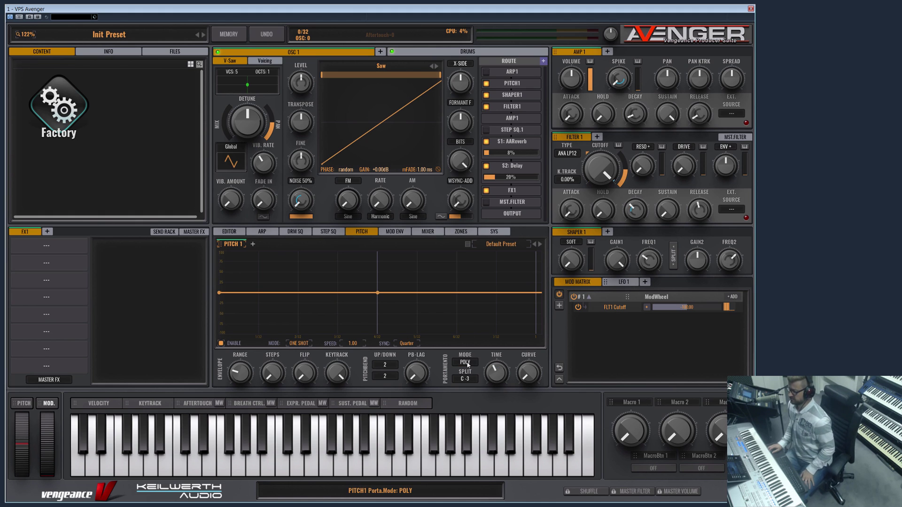
pyautogui.click(472, 361)
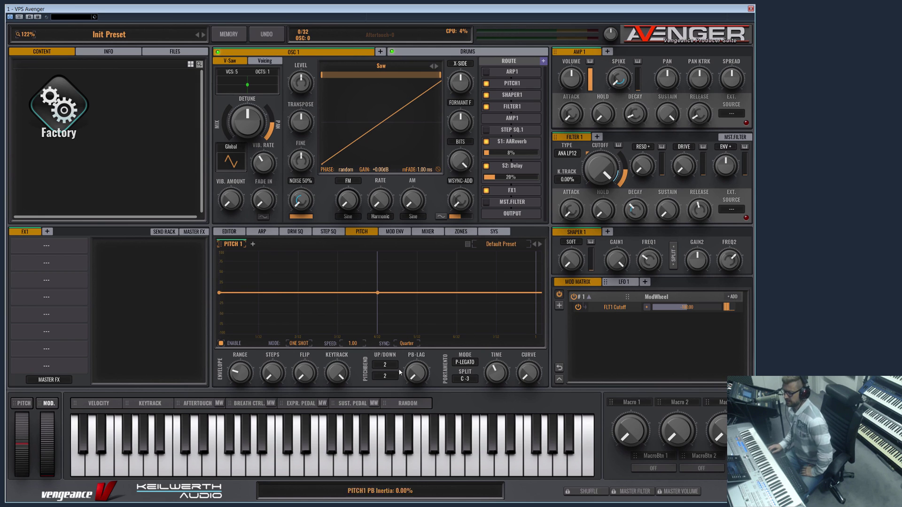
# Look over the Pitch 2 and Pitch 4 envelopes, then raise Pitch 1's start point to the top.
pyautogui.click(253, 244)
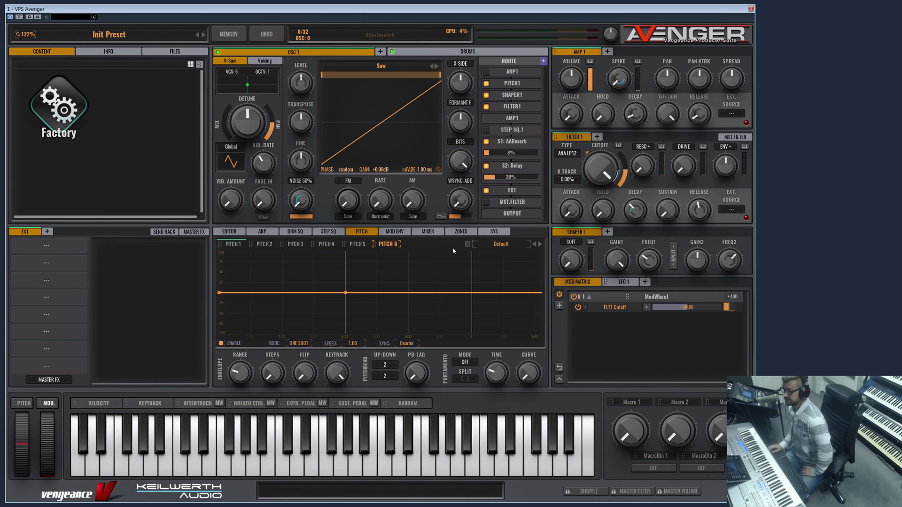
pyautogui.click(328, 244)
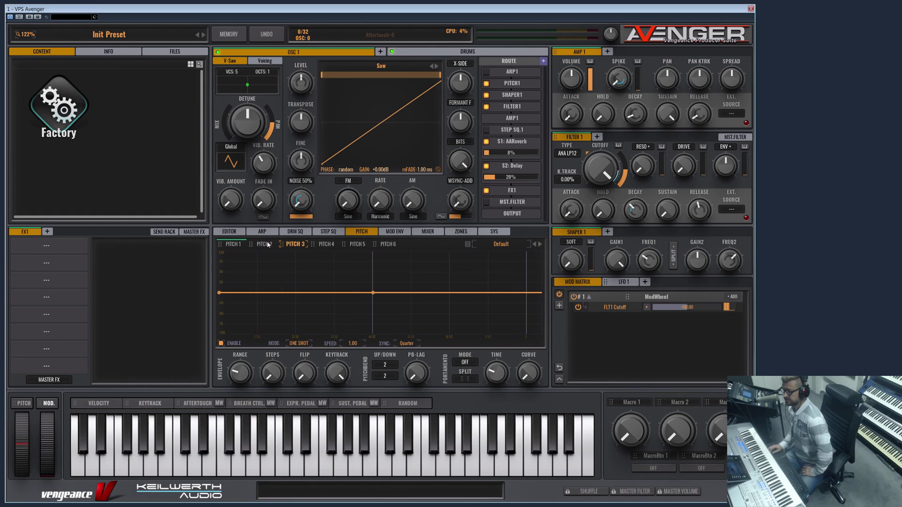
pyautogui.click(231, 245)
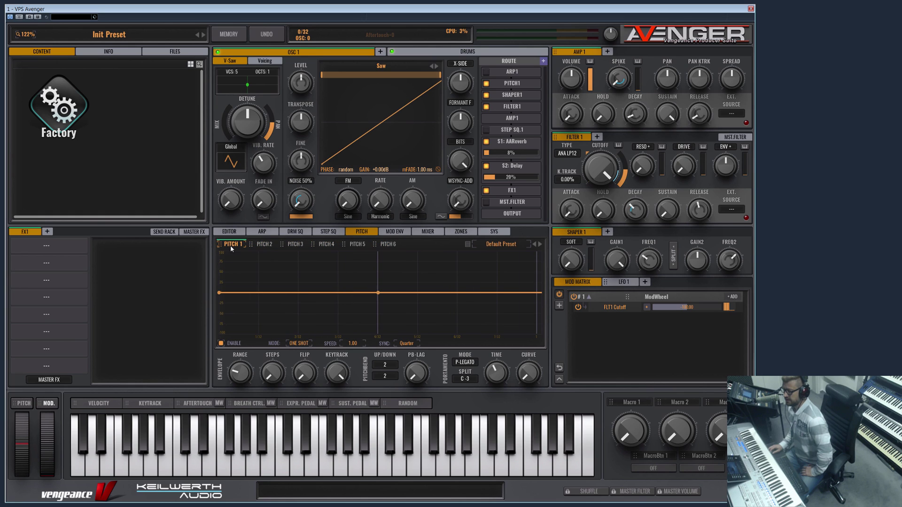
pyautogui.click(512, 87)
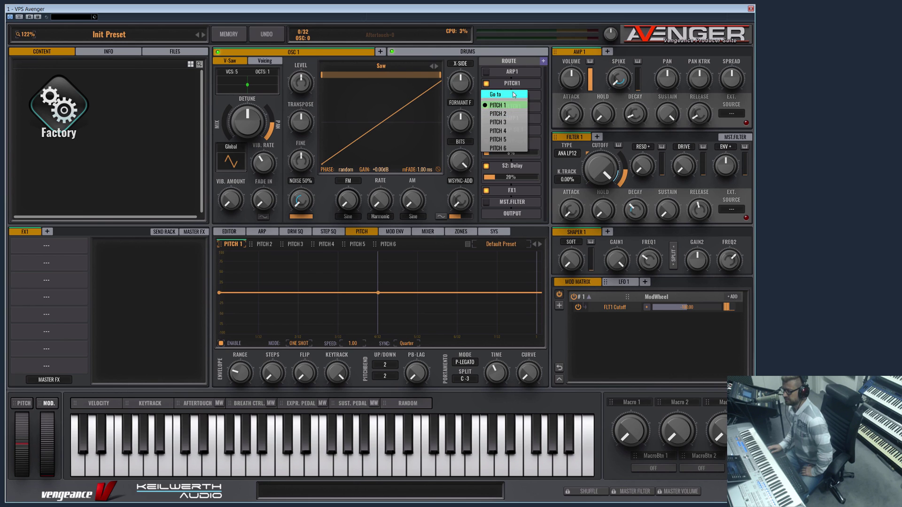
pyautogui.click(482, 105)
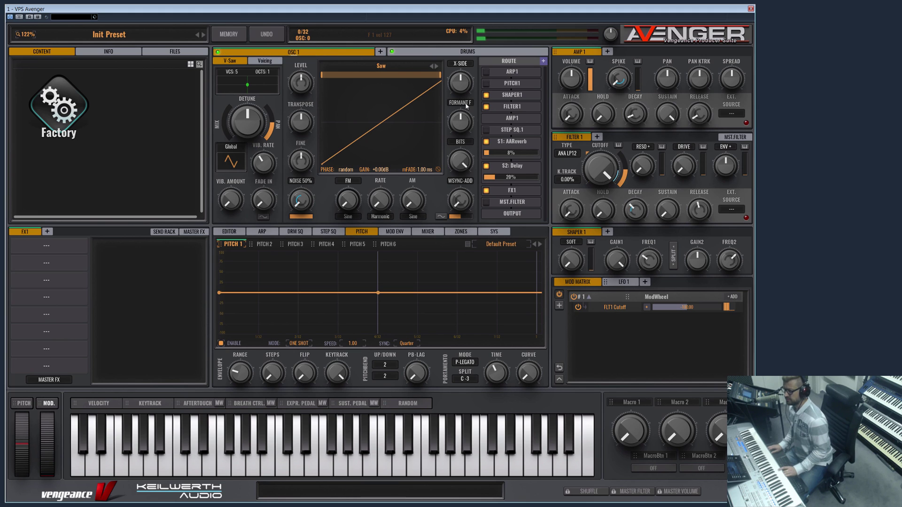
pyautogui.moveTo(219, 293); pyautogui.dragTo(220, 251)
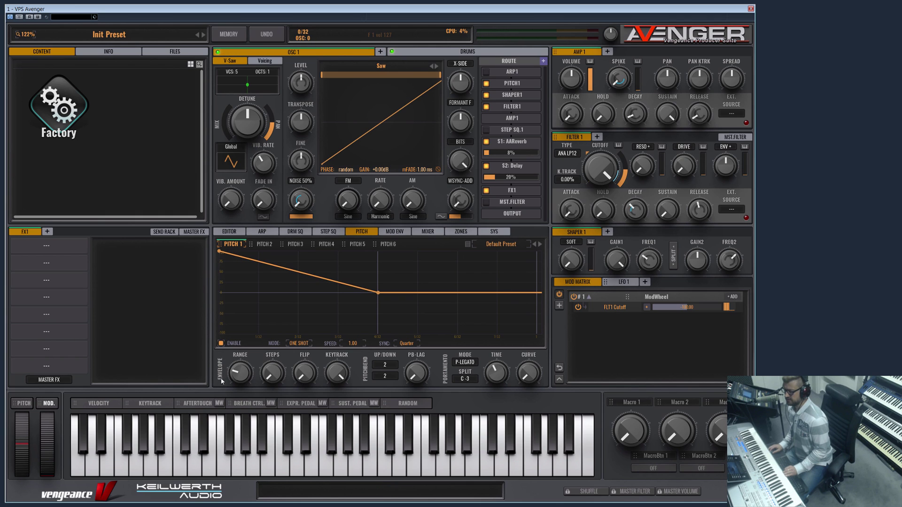
# Stretch the mod envelope decay and route Mod Envelope 1 to OSC1 Transpose at about 74.
pyautogui.click(394, 232)
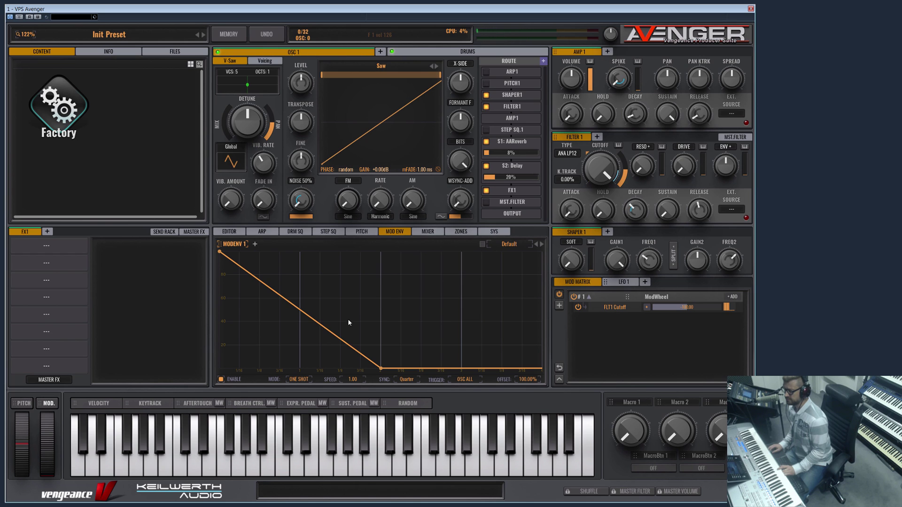
pyautogui.moveTo(374, 369); pyautogui.dragTo(515, 367)
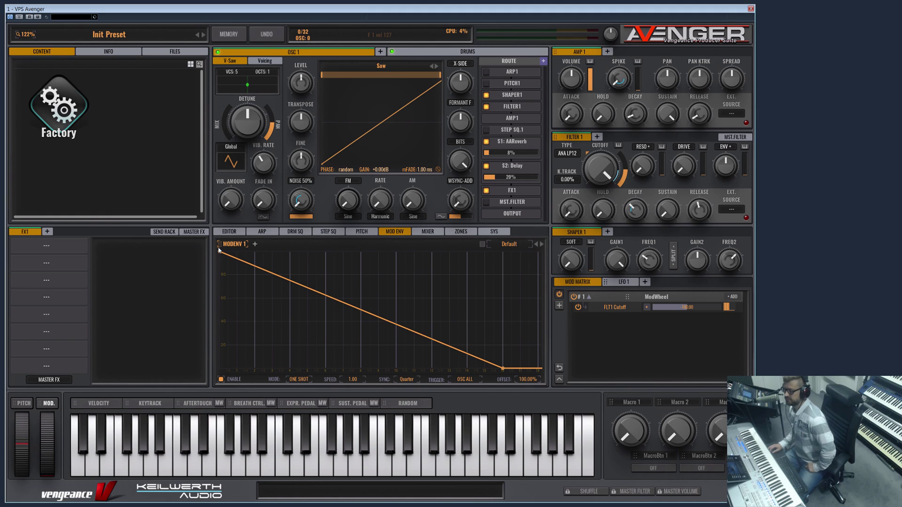
pyautogui.moveTo(218, 245); pyautogui.dragTo(291, 96)
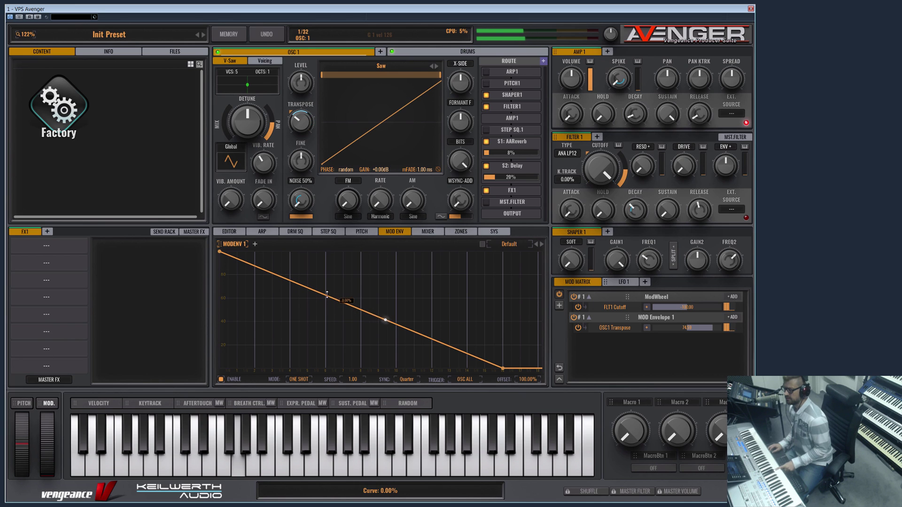
# Curve the MOD ENV decay concavely and move its routing from OSC1 Transpose to Filter 1 Cutoff.
pyautogui.moveTo(326, 294); pyautogui.dragTo(323, 324)
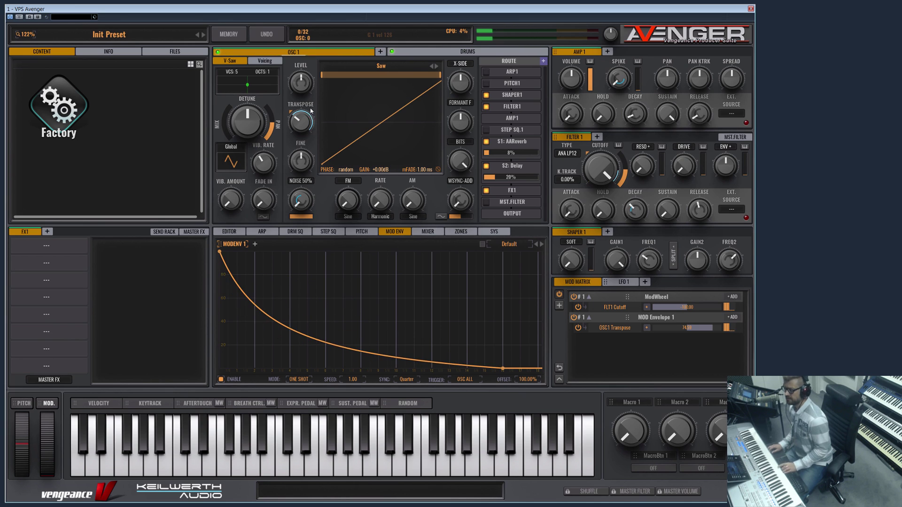
pyautogui.rightClick(602, 331)
pyautogui.click(611, 319)
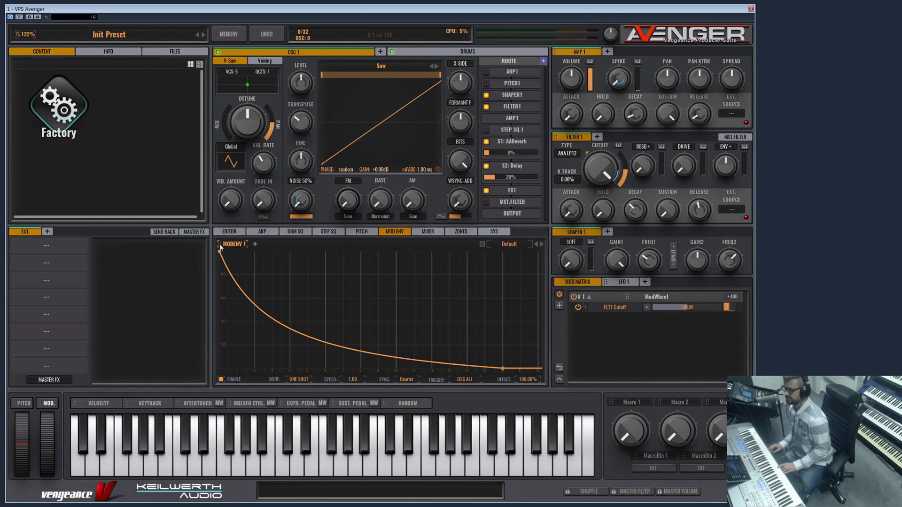
pyautogui.moveTo(220, 248); pyautogui.dragTo(593, 160)
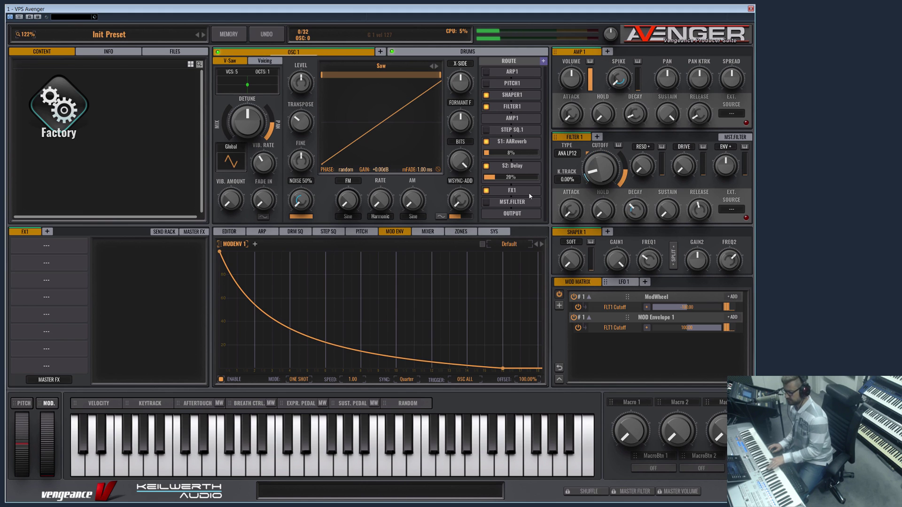
pyautogui.moveTo(643, 139)
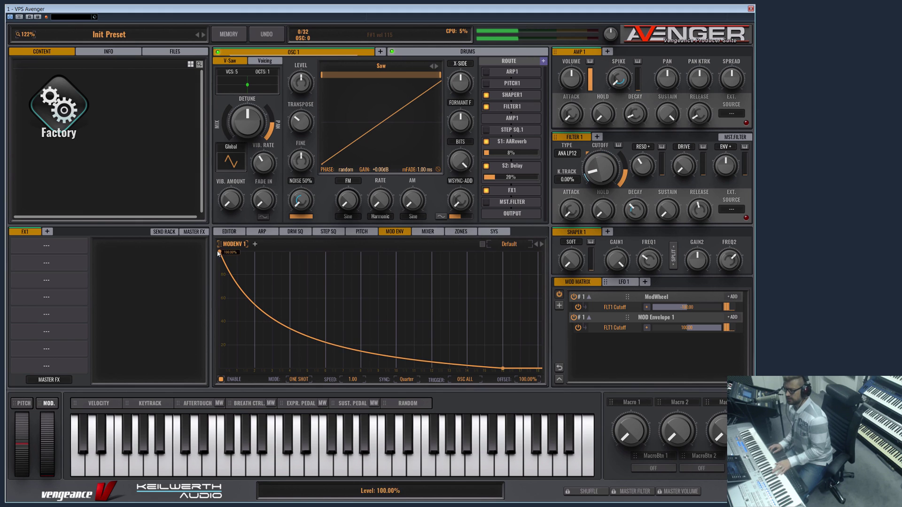
# Reshape Mod Envelope 1 to rise from 0% to about 92% at 4000 ms, with SYNC Off.
pyautogui.moveTo(220, 252); pyautogui.dragTo(502, 291)
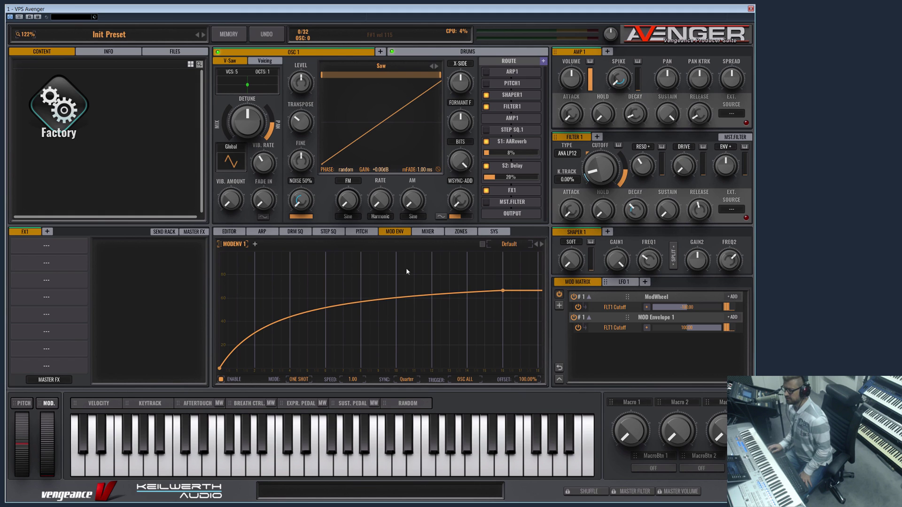
pyautogui.moveTo(504, 291); pyautogui.dragTo(524, 344)
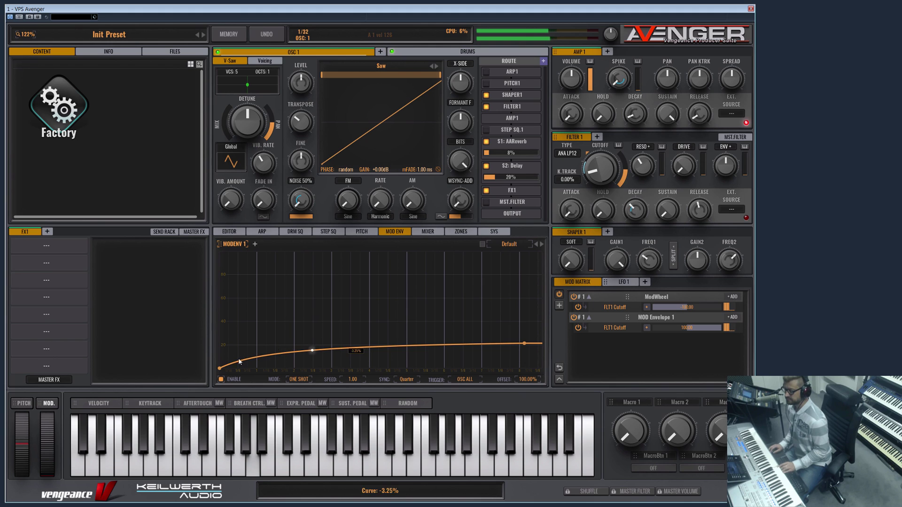
pyautogui.moveTo(524, 343); pyautogui.dragTo(518, 261)
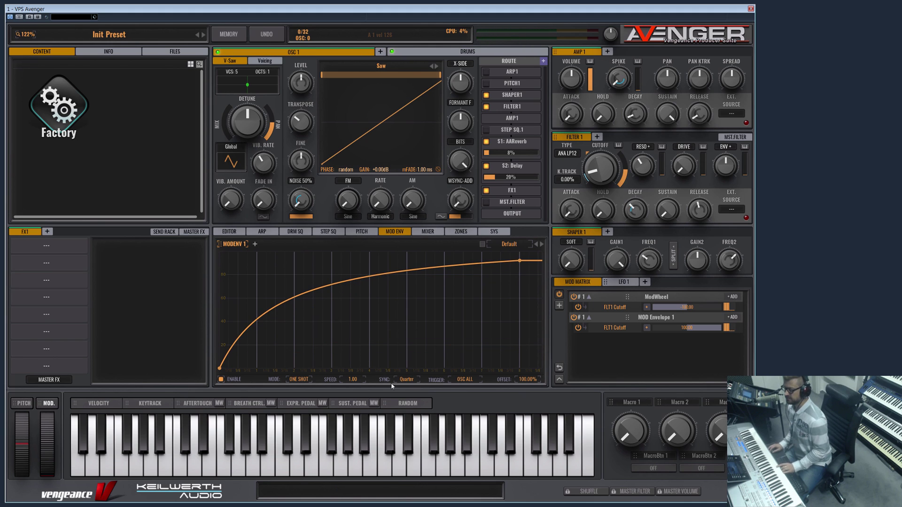
pyautogui.click(405, 379)
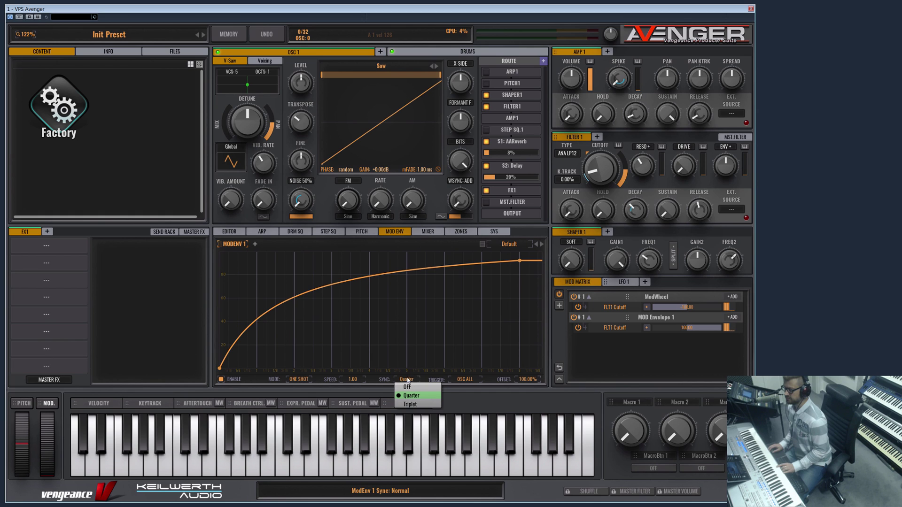
pyautogui.click(409, 386)
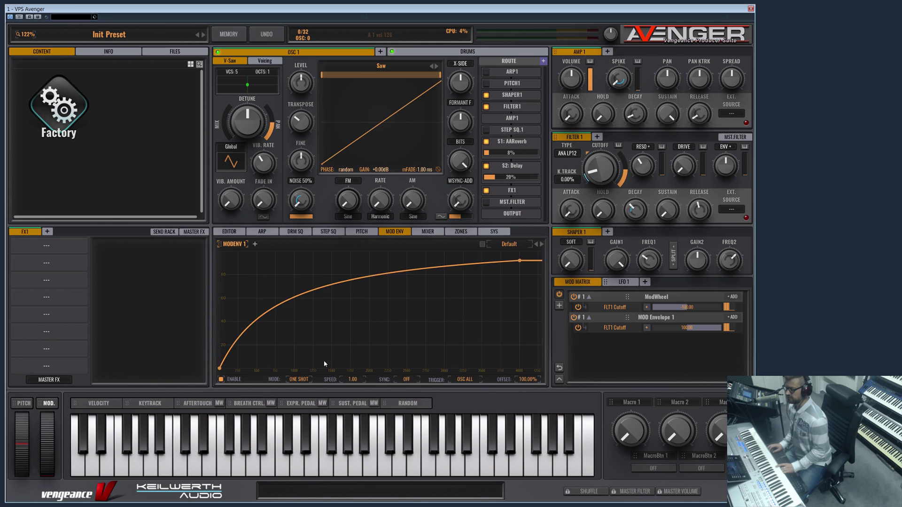
# Sync the envelope to Quarter notes again and make its first rise nearly instant.
pyautogui.click(405, 379)
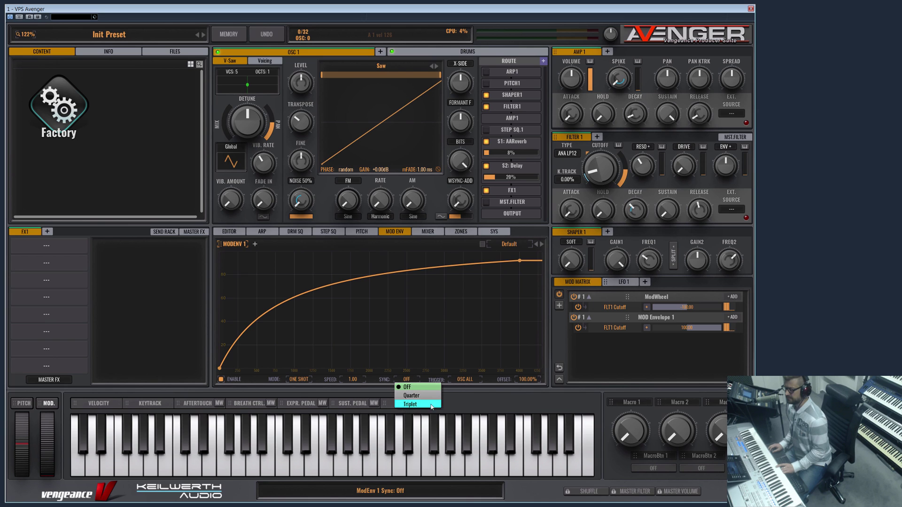
pyautogui.click(412, 396)
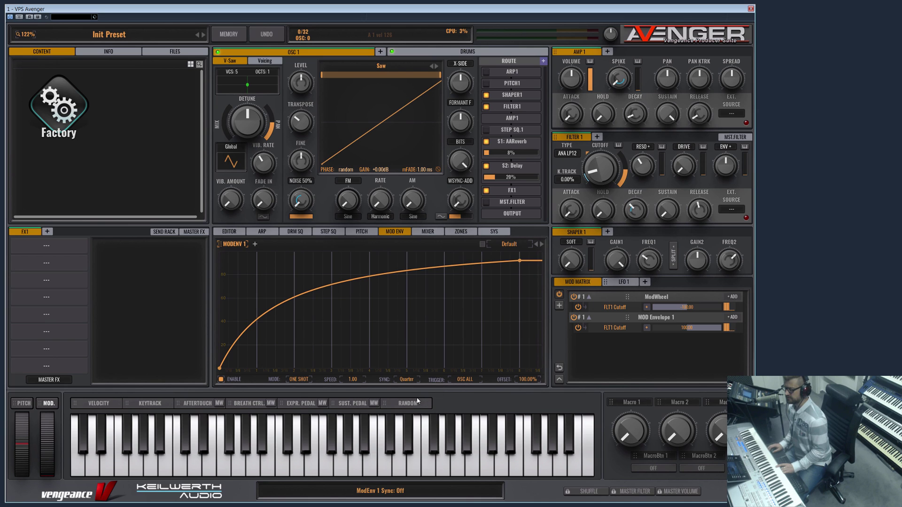
pyautogui.moveTo(258, 318); pyautogui.dragTo(256, 368)
# Add envelope points forming several sharp peaks, then straighten the final rising segment.
pyautogui.moveTo(282, 312); pyautogui.dragTo(294, 368)
pyautogui.moveTo(325, 314); pyautogui.dragTo(331, 393)
pyautogui.moveTo(363, 322); pyautogui.dragTo(334, 306)
pyautogui.moveTo(403, 282); pyautogui.dragTo(405, 376)
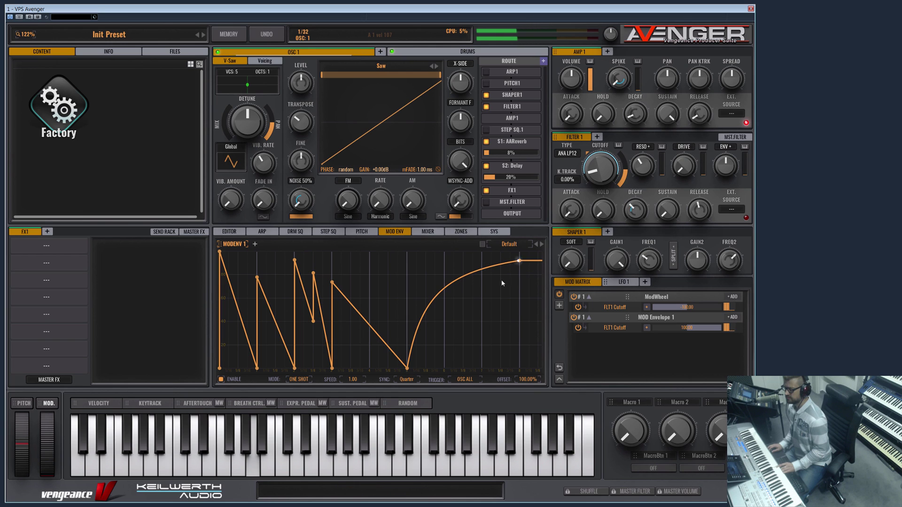
pyautogui.moveTo(473, 272); pyautogui.dragTo(472, 286)
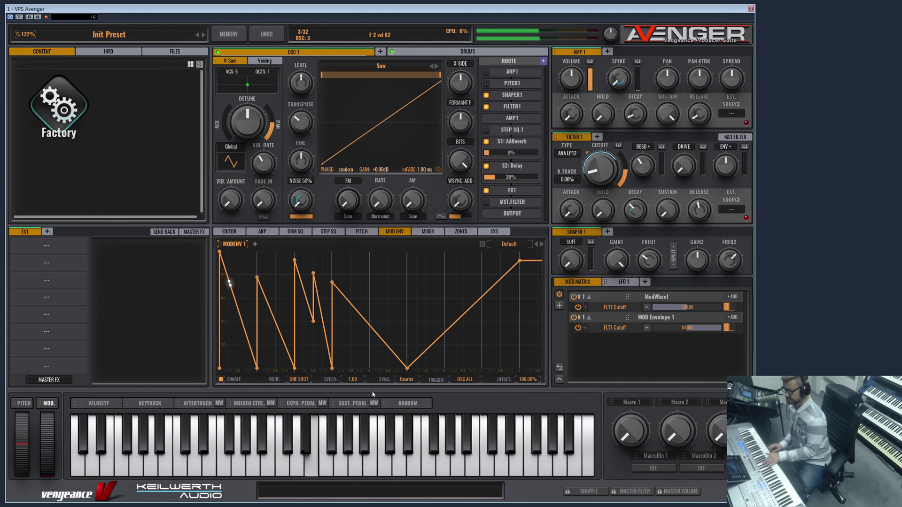
# Set the mod envelope SPEED to X2 and MODE to LOOP.
pyautogui.click(353, 380)
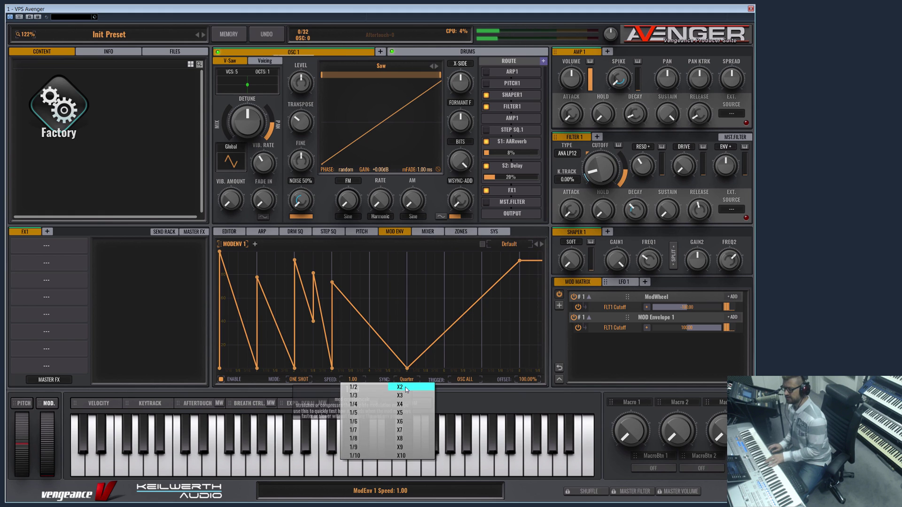
pyautogui.click(406, 390)
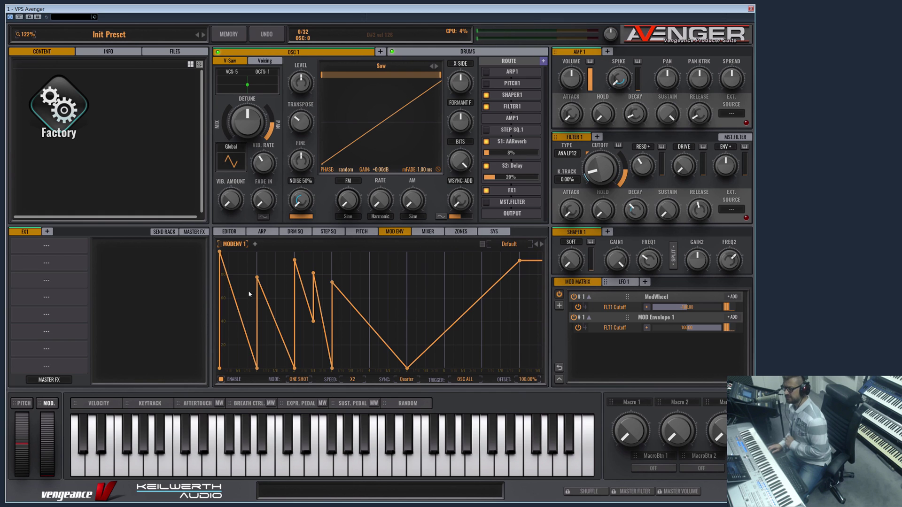
pyautogui.click(296, 380)
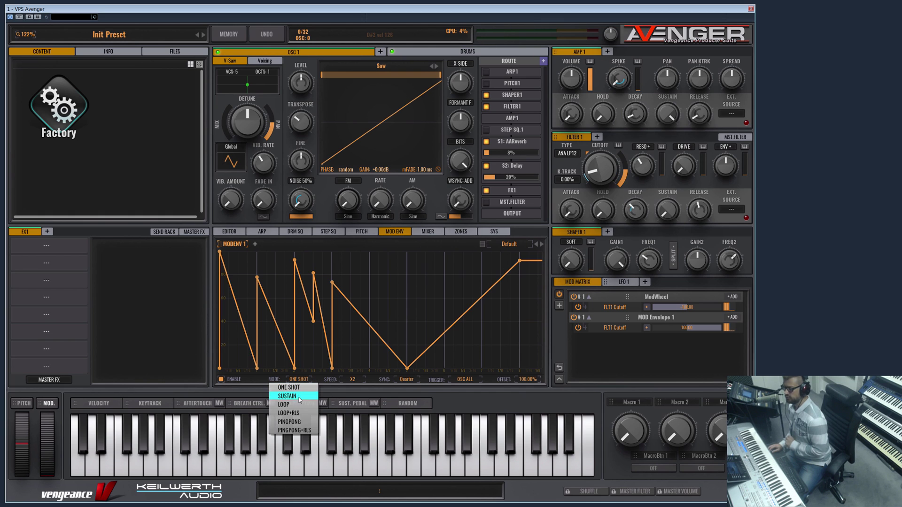
pyautogui.click(295, 404)
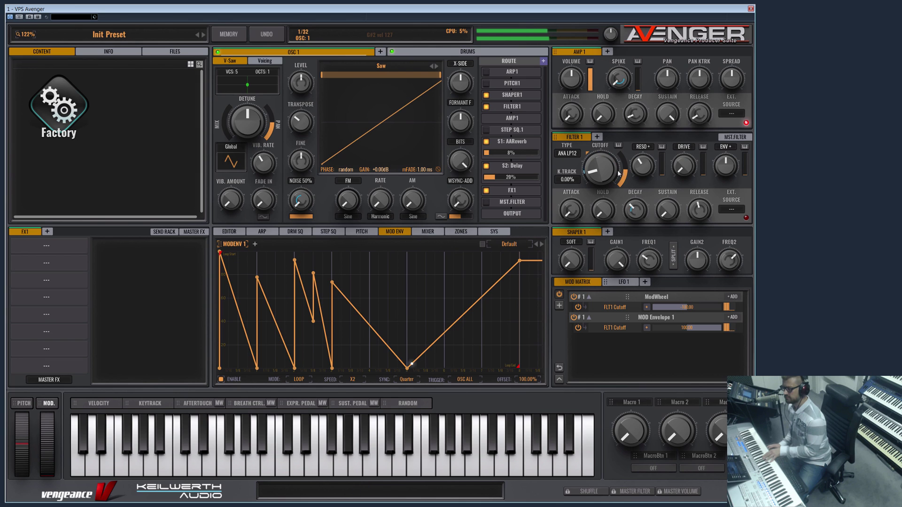
# Turn Filter 1 cutoff to 0% and curve the envelope's long valley and first fall.
pyautogui.moveTo(617, 175); pyautogui.dragTo(602, 188)
pyautogui.moveTo(369, 324); pyautogui.dragTo(462, 345)
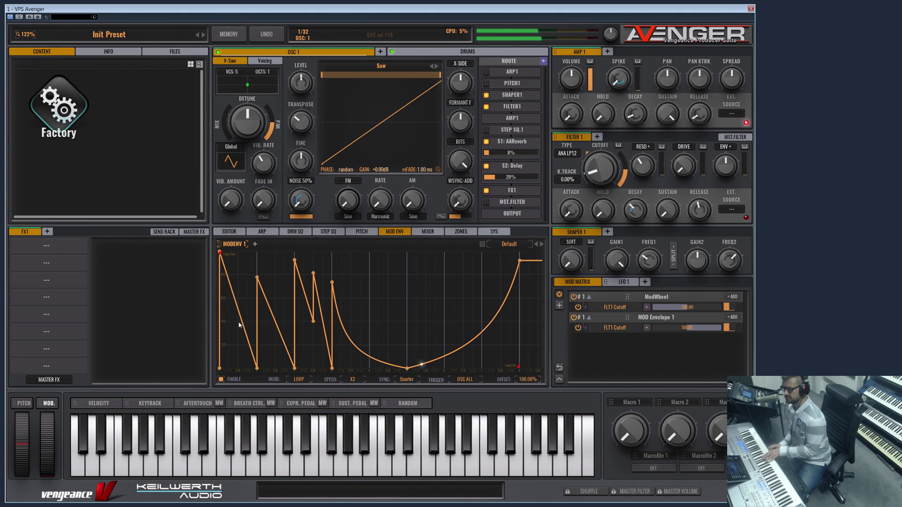
pyautogui.moveTo(237, 305); pyautogui.dragTo(272, 326)
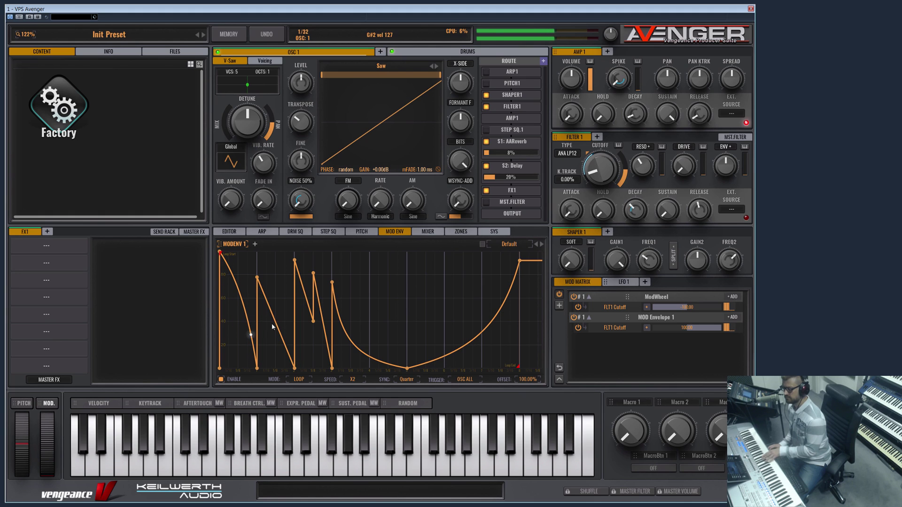
# Try X4 and other envelope speeds such as 1/3, then return SPEED to X2.
pyautogui.click(348, 380)
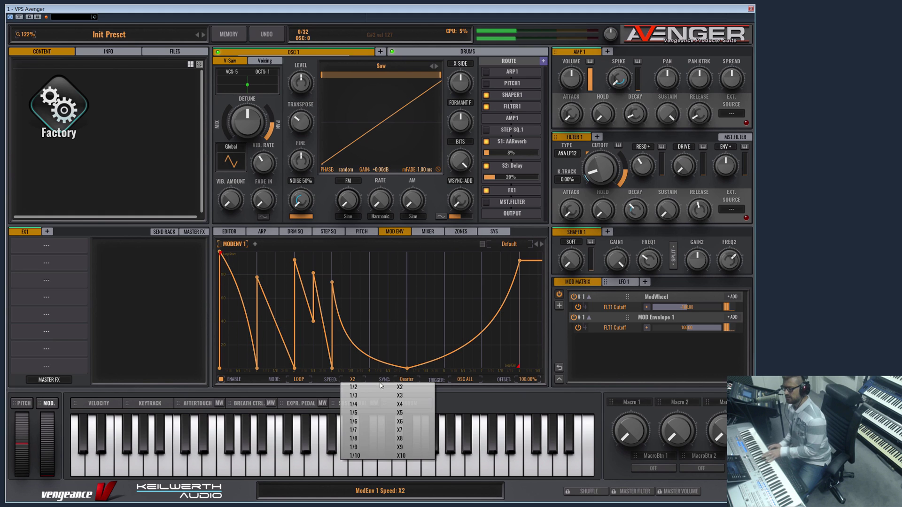
pyautogui.click(409, 403)
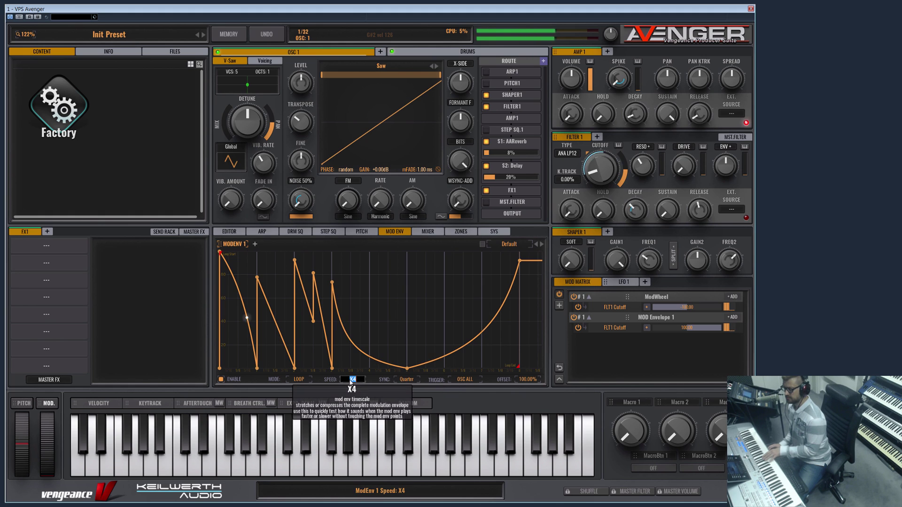
pyautogui.moveTo(351, 381)
pyautogui.mouseDown()
pyautogui.moveTo(362, 363)
pyautogui.moveTo(358, 384)
pyautogui.mouseUp()
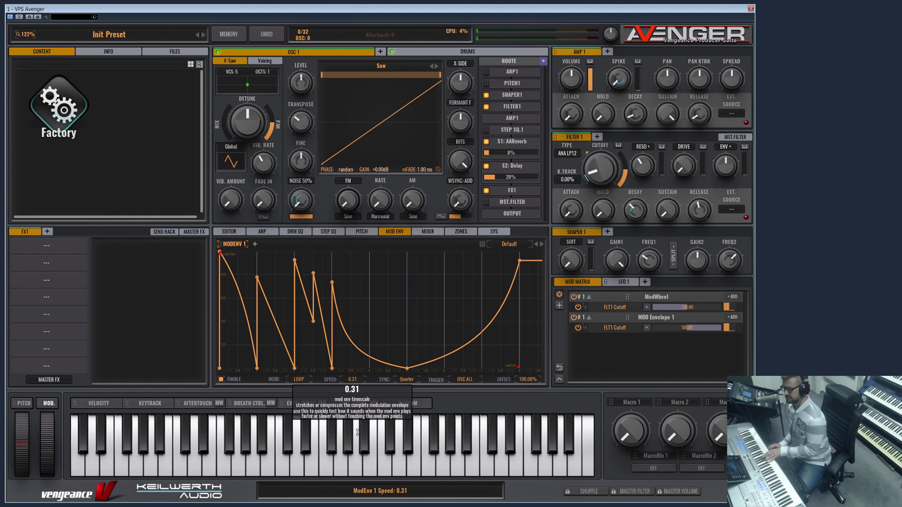
pyautogui.moveTo(358, 433); pyautogui.dragTo(354, 423)
pyautogui.click(352, 380)
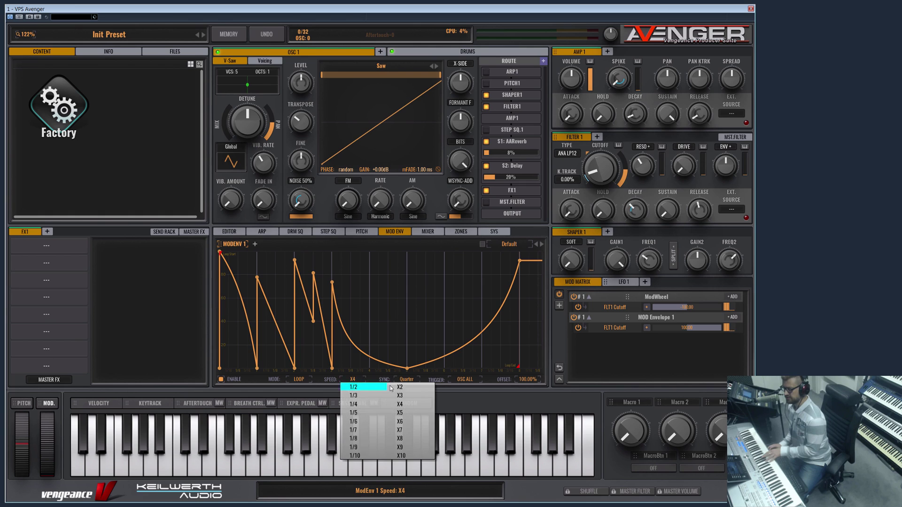
pyautogui.click(301, 409)
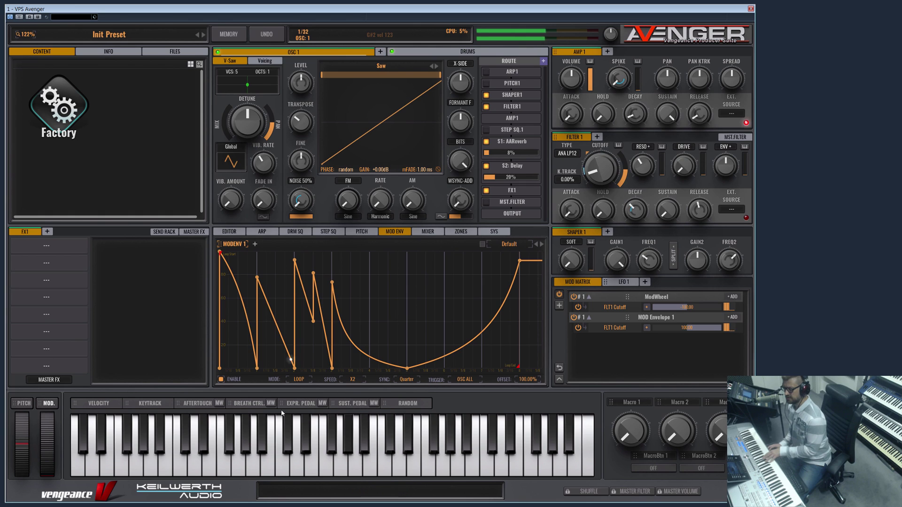
# Try PINGPONG mode, then set the envelope MODE to LOOP+RLS.
pyautogui.click(299, 379)
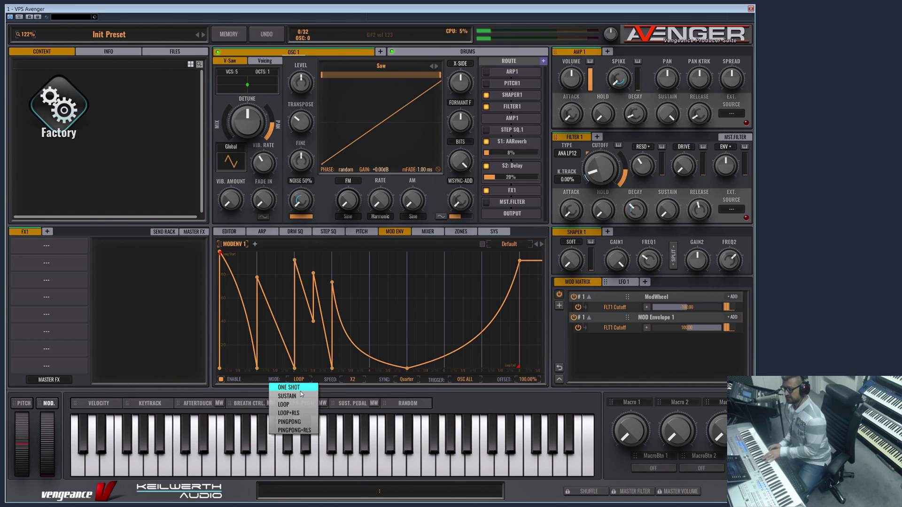
pyautogui.click(297, 421)
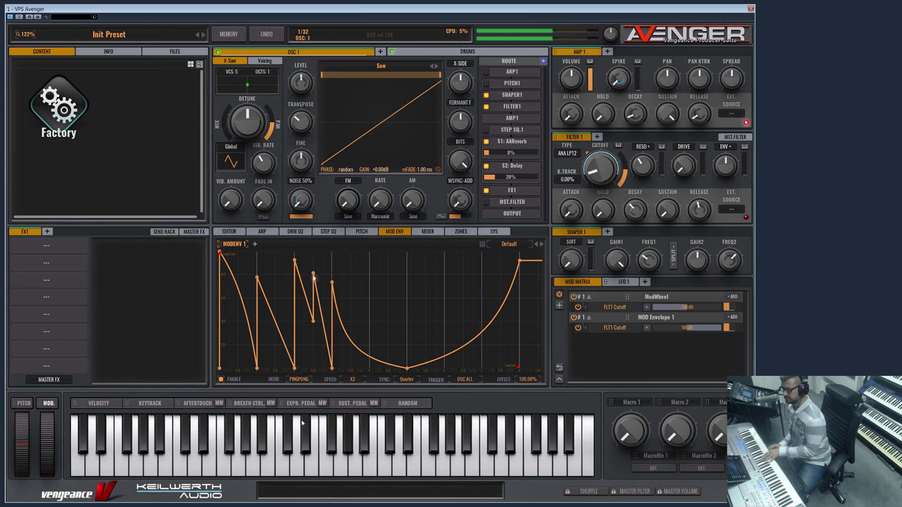
pyautogui.click(298, 379)
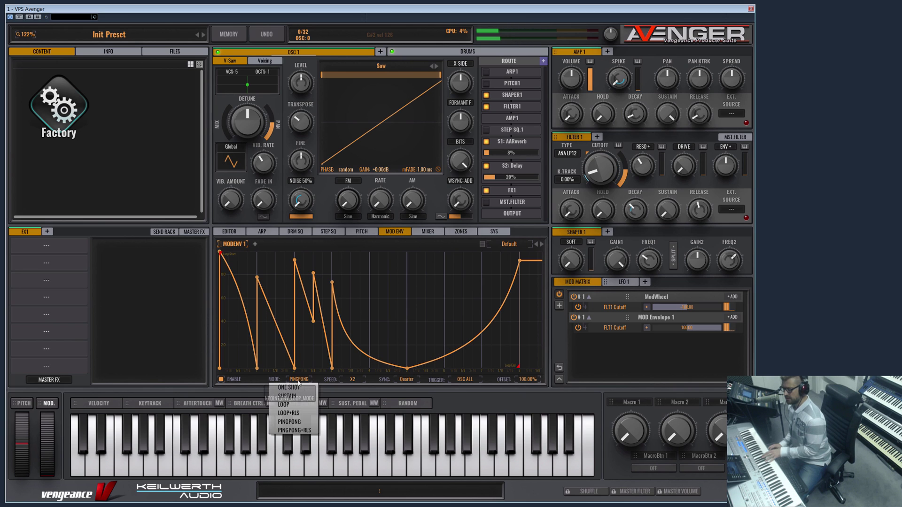
pyautogui.click(306, 413)
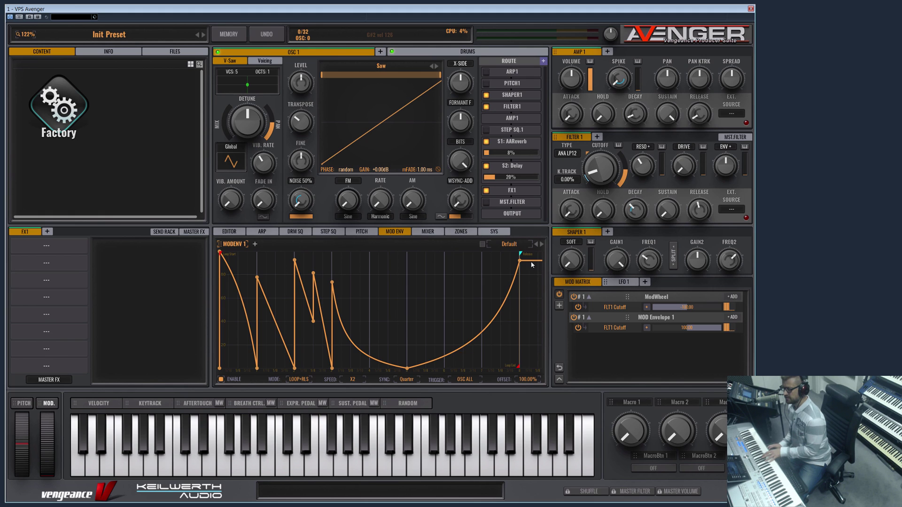
# Pull the end point down into a release, stretching it right into a concave fall to 0%.
pyautogui.moveTo(532, 265); pyautogui.dragTo(394, 381)
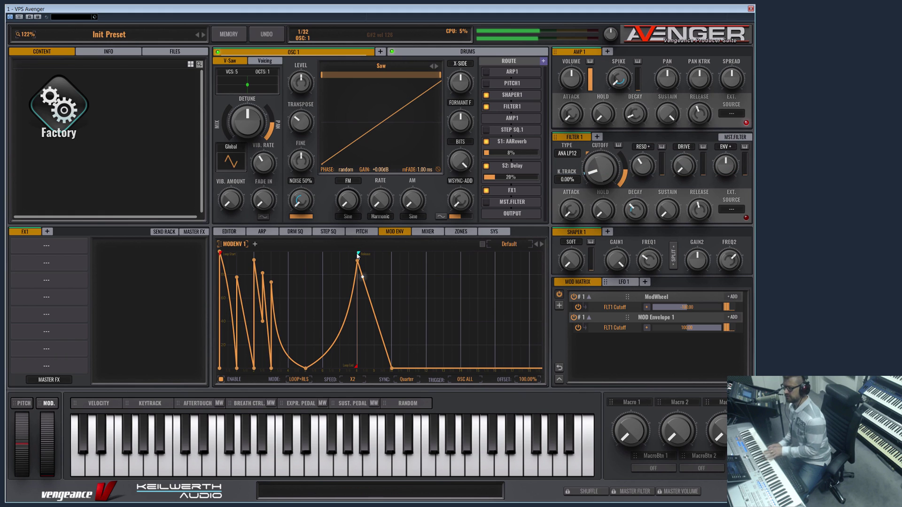
pyautogui.moveTo(392, 370)
pyautogui.moveTo(393, 369); pyautogui.dragTo(471, 368)
pyautogui.moveTo(413, 329); pyautogui.dragTo(436, 376)
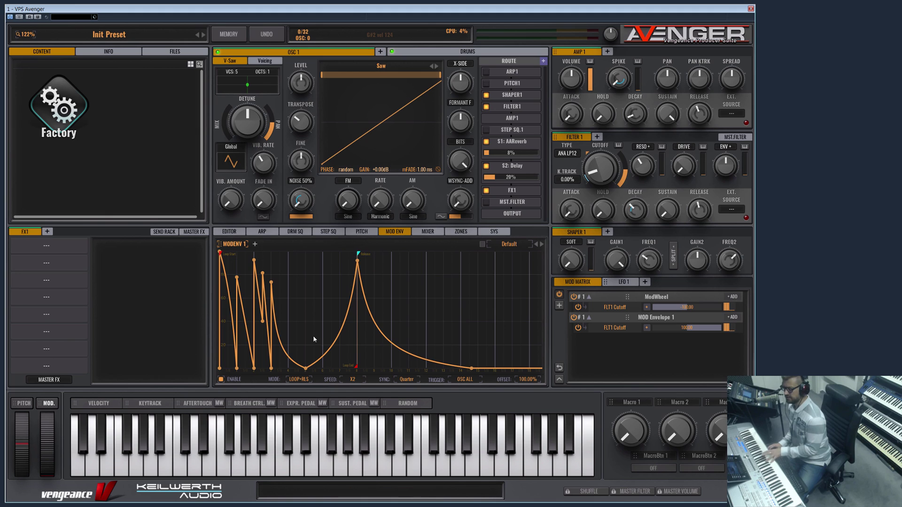
# Switch the envelope back to LOOP mode and delete its last release point.
pyautogui.click(297, 379)
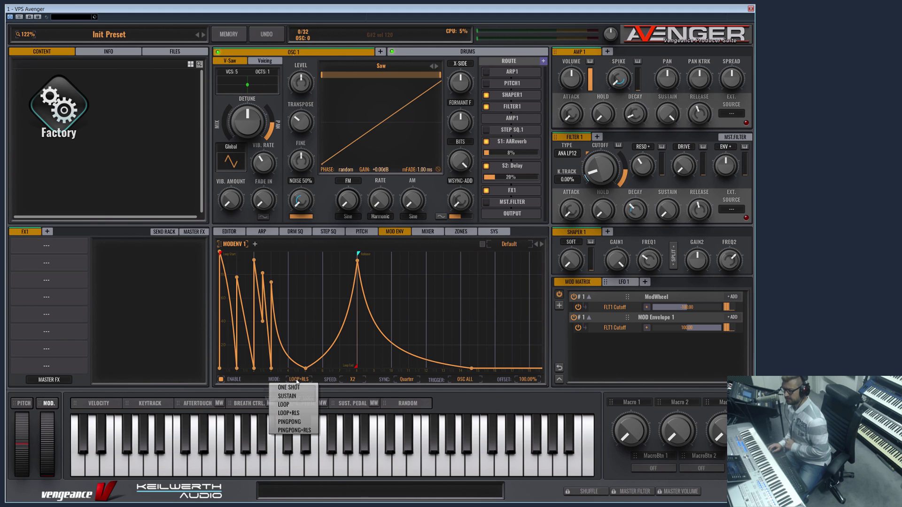
pyautogui.click(300, 404)
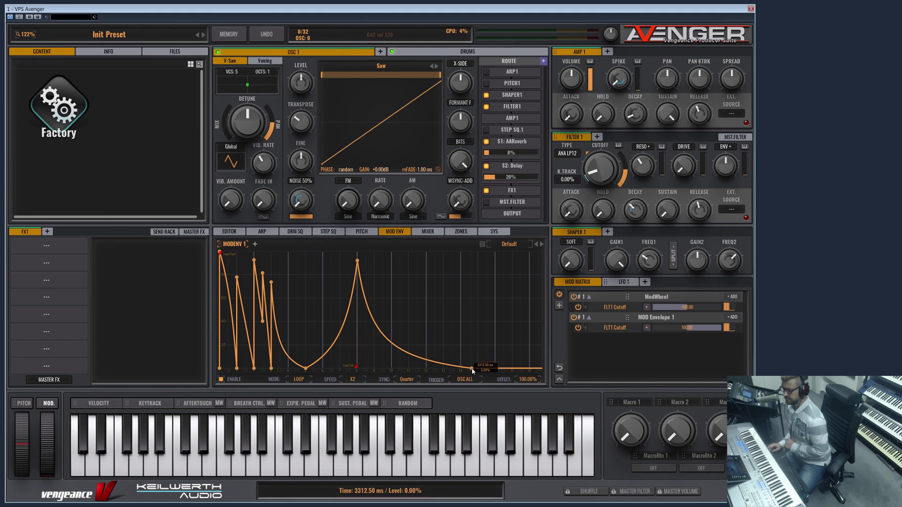
pyautogui.rightClick(471, 370)
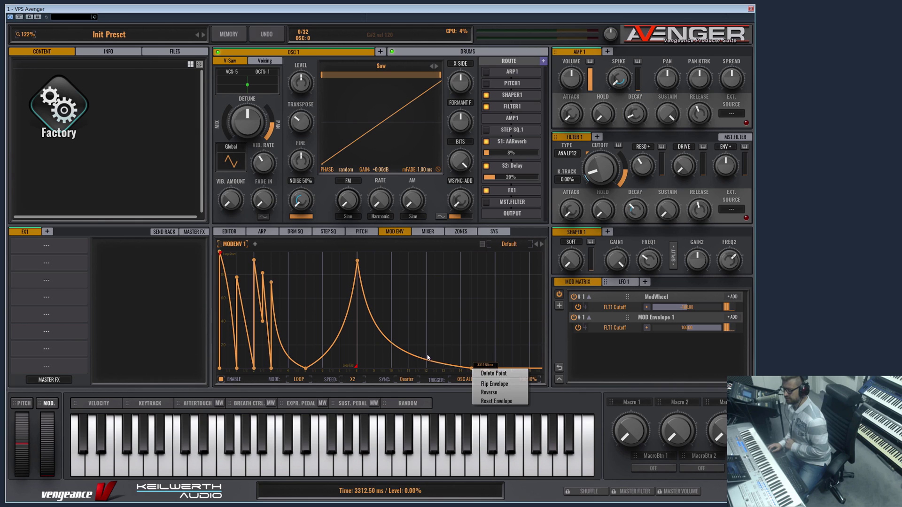
pyautogui.click(495, 374)
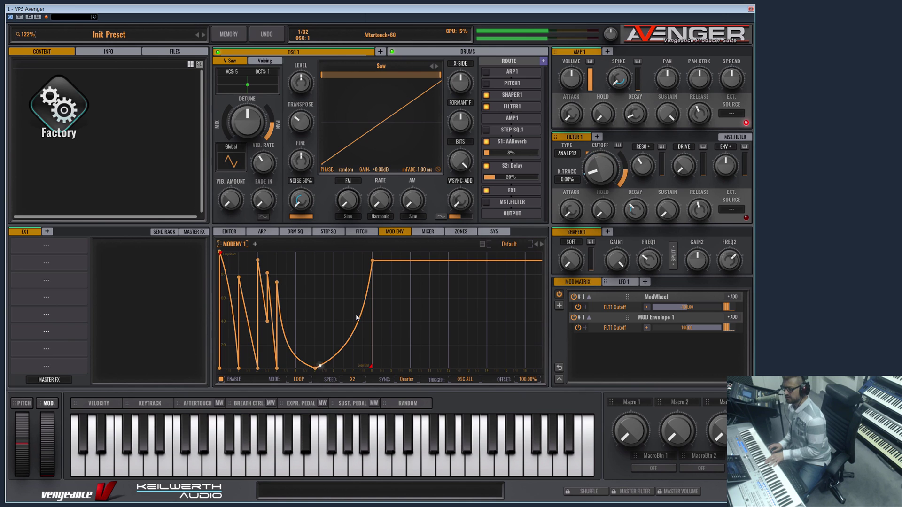
pyautogui.click(296, 380)
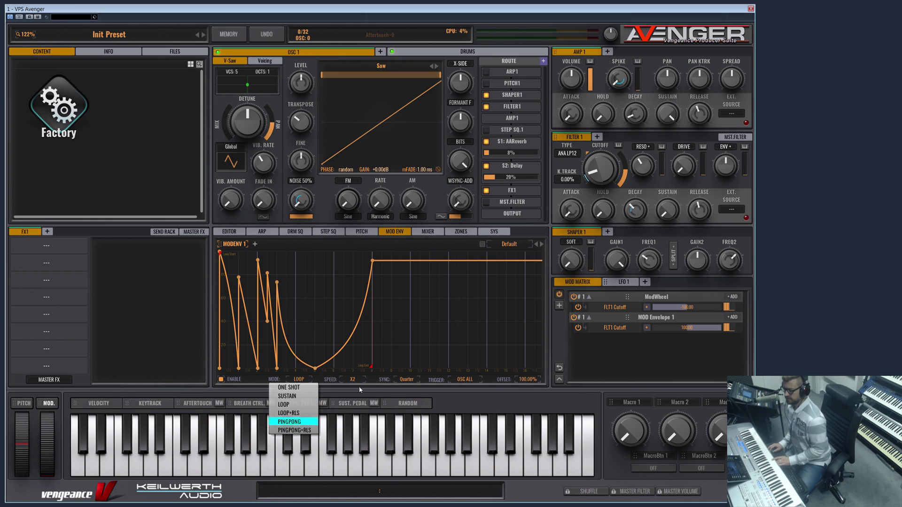
# Set SYNC to Triplet and reset Mod Envelope 1 to Default Settings.
pyautogui.click(405, 379)
pyautogui.click(410, 404)
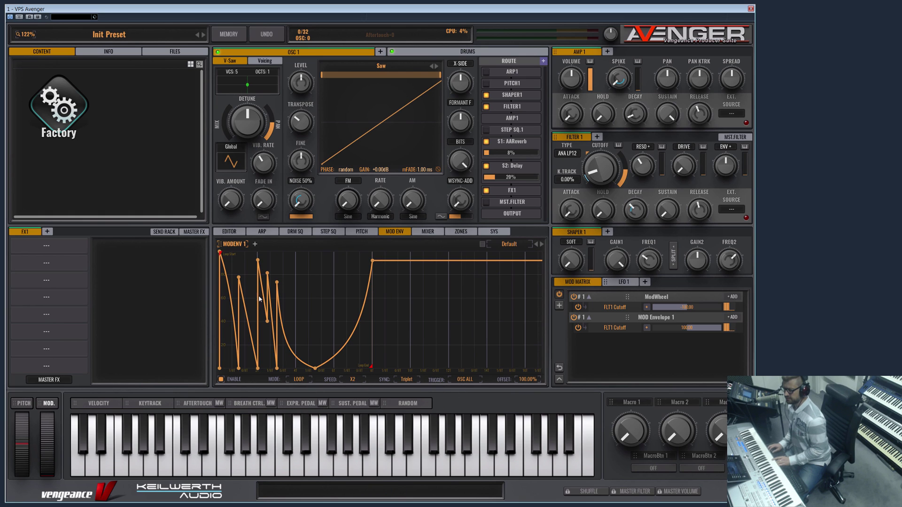
pyautogui.click(485, 244)
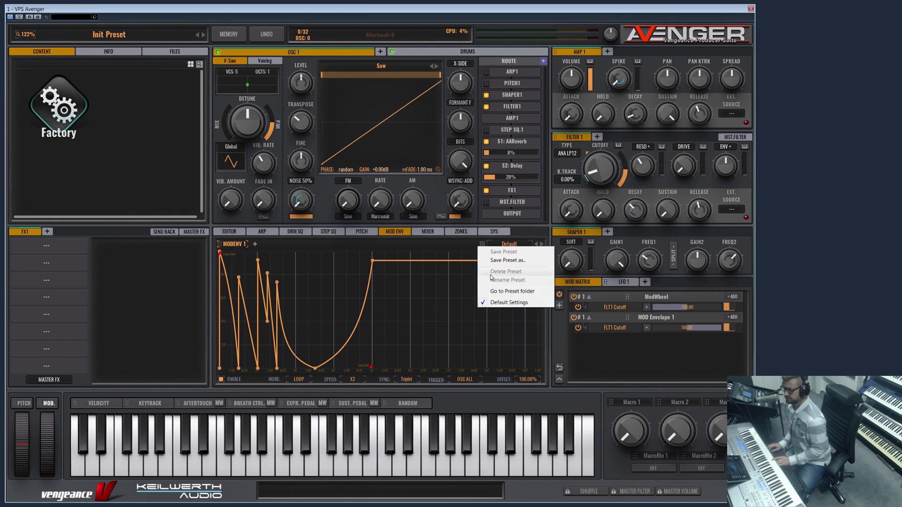
pyautogui.click(508, 302)
# Redraw the envelope as three sharp spikes and a long fall, with Triplet sync.
pyautogui.moveTo(280, 370); pyautogui.dragTo(422, 375)
pyautogui.moveTo(251, 272); pyautogui.dragTo(256, 394)
pyautogui.click(406, 380)
pyautogui.click(407, 399)
pyautogui.moveTo(281, 365); pyautogui.dragTo(271, 407)
pyautogui.moveTo(310, 367); pyautogui.dragTo(265, 259)
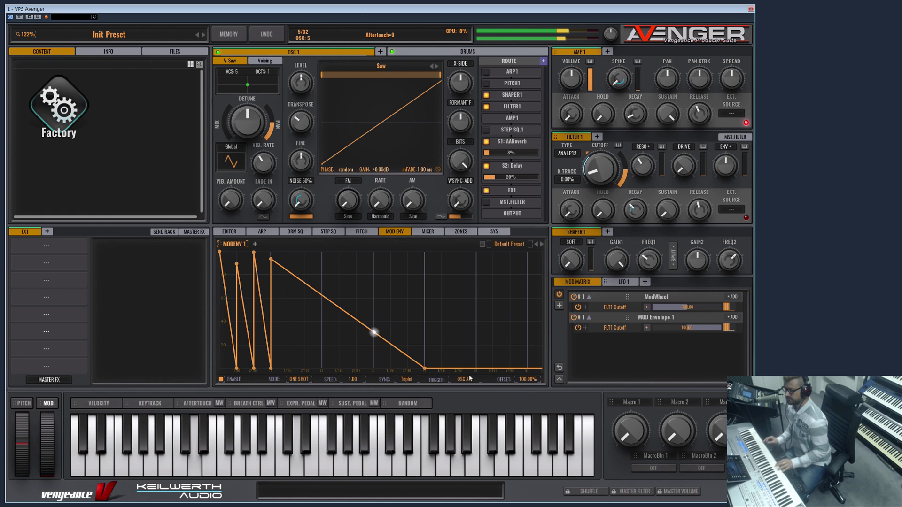
# Curve the long decay concavely, return OFFSET to 100%, and turn Filter 1 cutoff nearly fully down.
pyautogui.moveTo(347, 313); pyautogui.dragTo(427, 373)
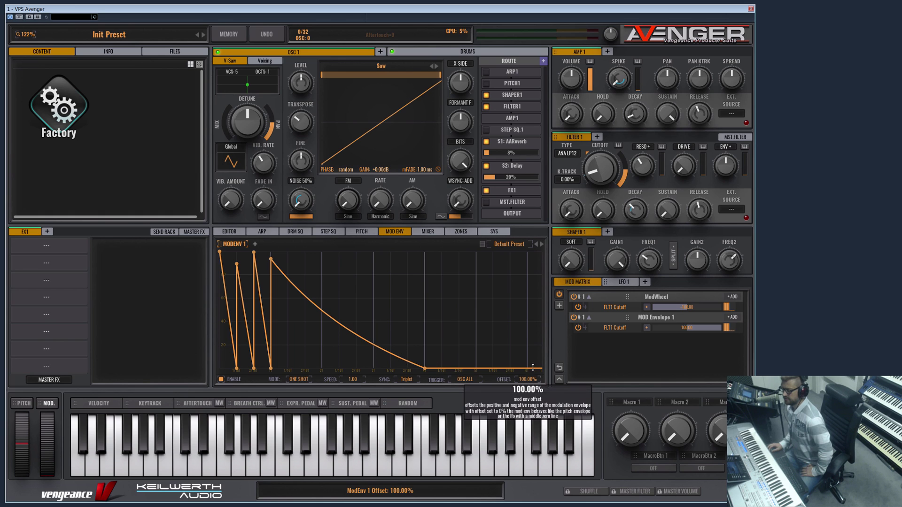
pyautogui.moveTo(525, 369); pyautogui.dragTo(523, 425)
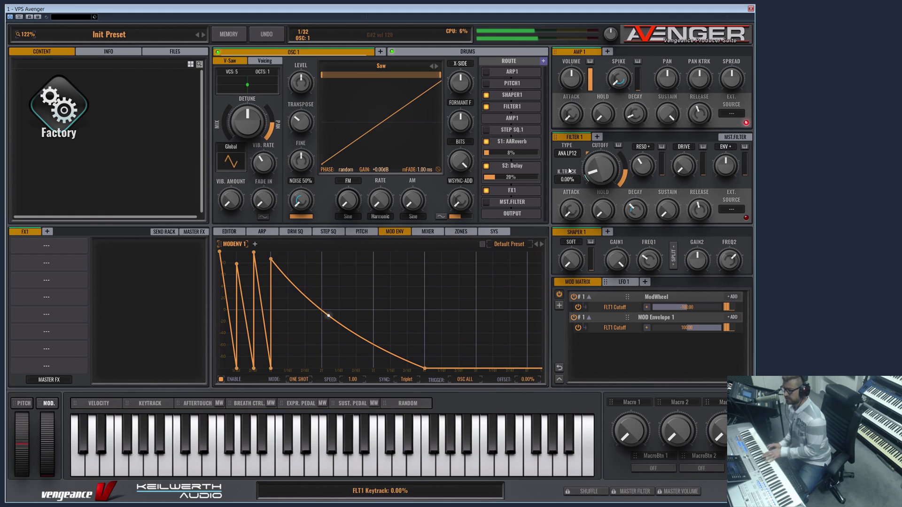
pyautogui.moveTo(600, 165); pyautogui.dragTo(601, 133)
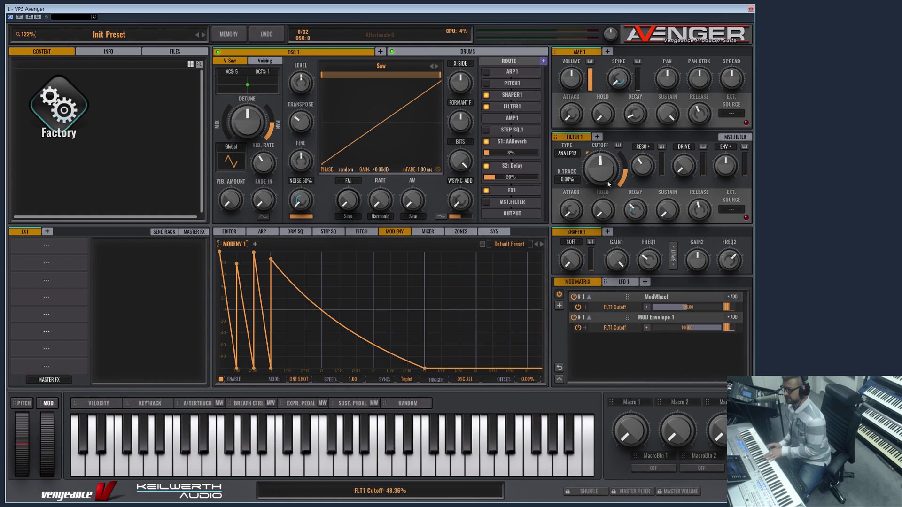
pyautogui.moveTo(608, 184); pyautogui.dragTo(607, 170)
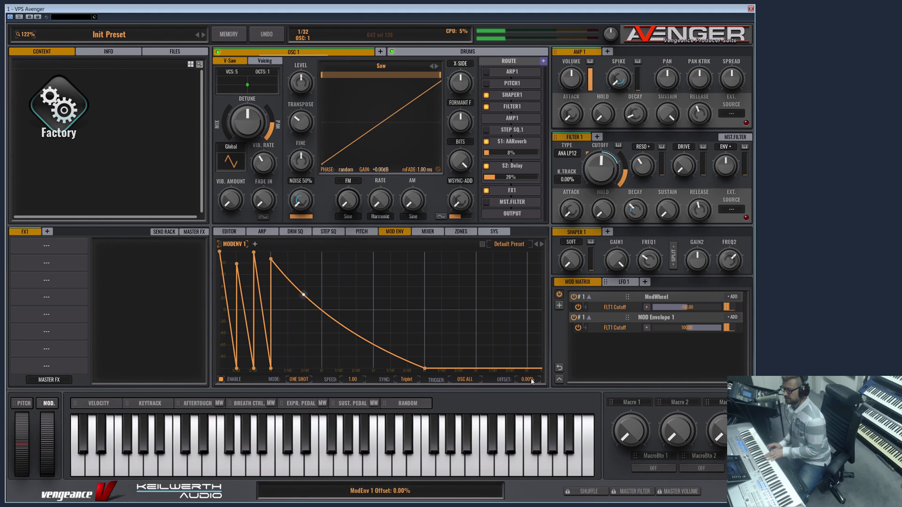
pyautogui.moveTo(533, 382); pyautogui.dragTo(532, 347)
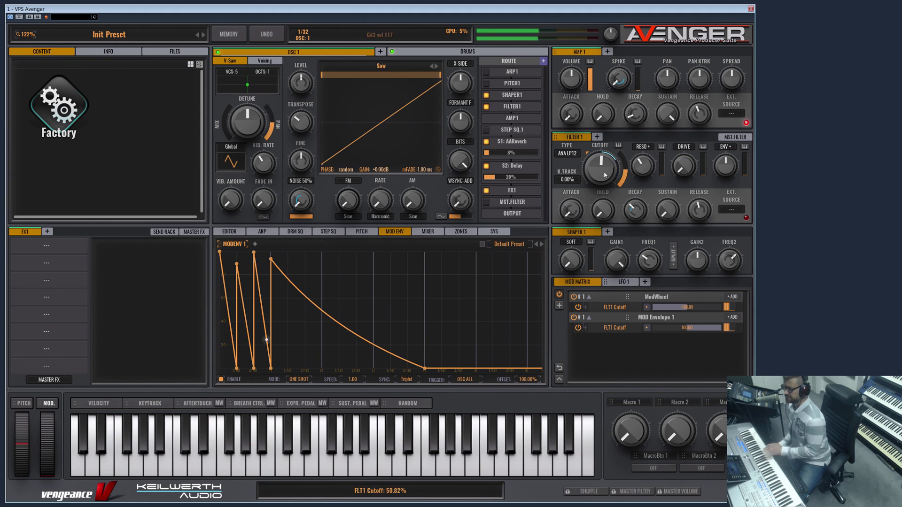
pyautogui.moveTo(613, 159); pyautogui.dragTo(599, 195)
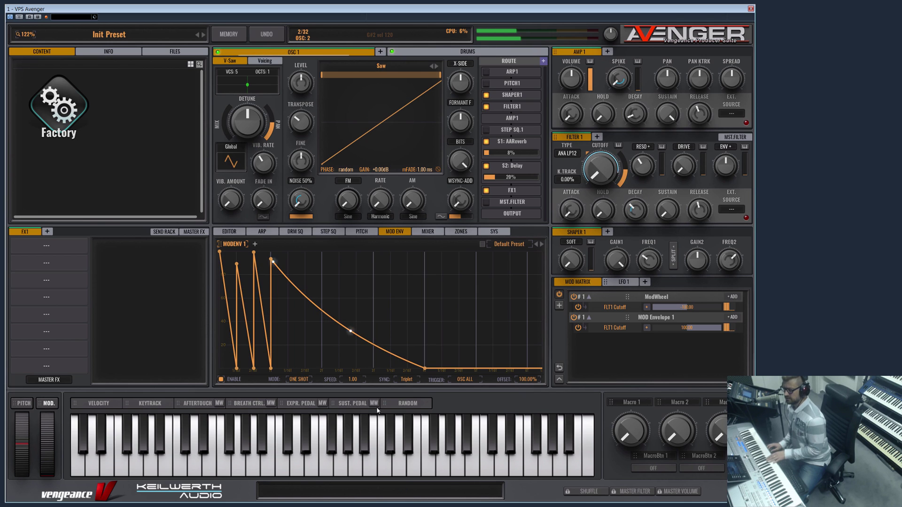
# Set Mod Envelope 1's TRIGGER to First MIDI Note and its MODE to LOOP.
pyautogui.click(471, 379)
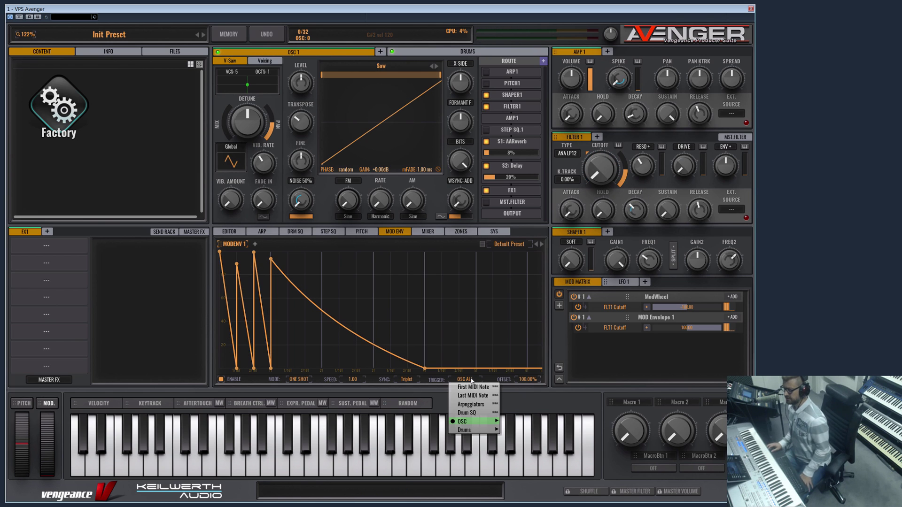
pyautogui.moveTo(472, 425)
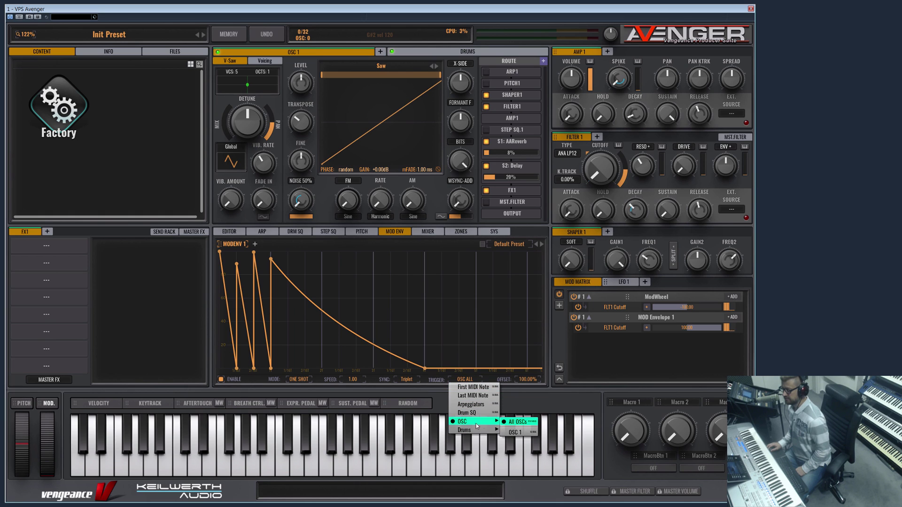
pyautogui.click(475, 388)
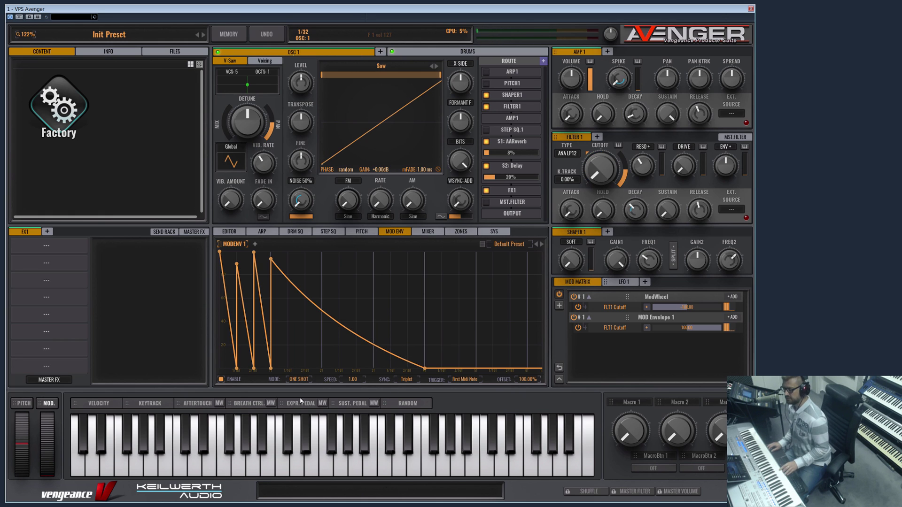
pyautogui.click(299, 379)
pyautogui.click(301, 404)
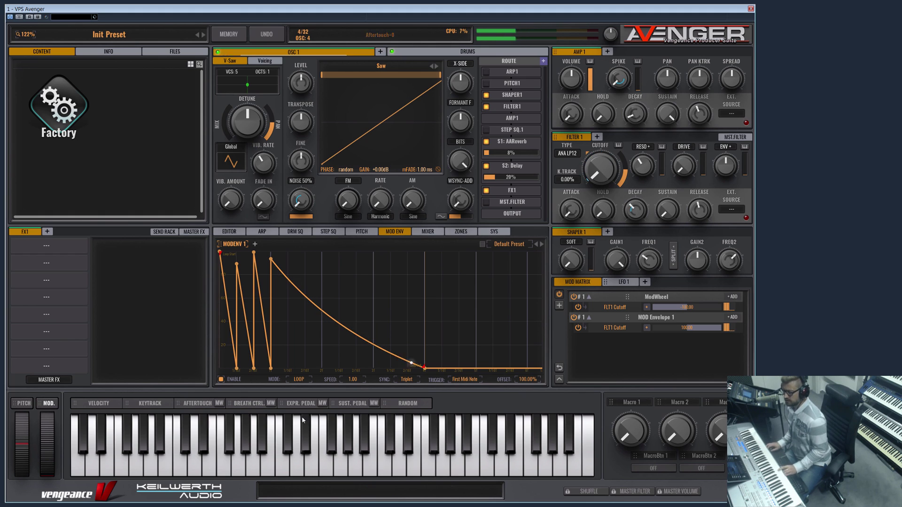
pyautogui.click(465, 379)
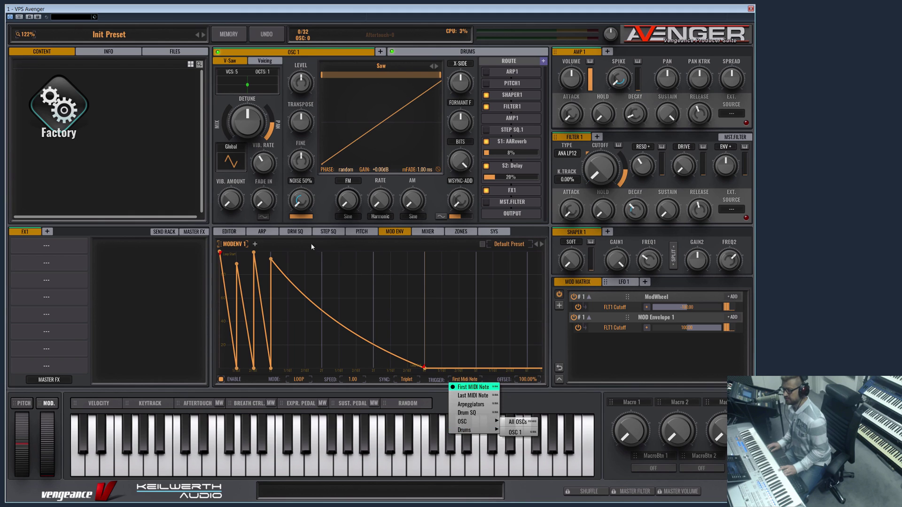
pyautogui.click(296, 231)
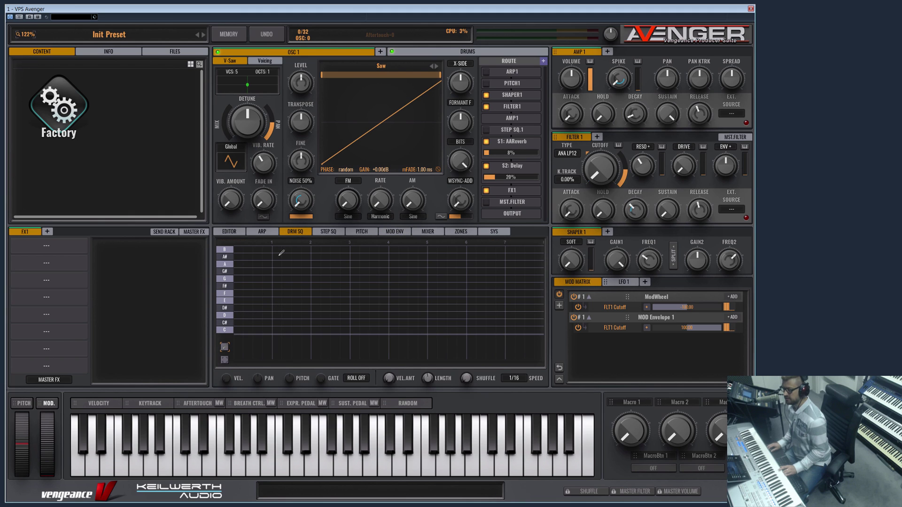
pyautogui.click(395, 232)
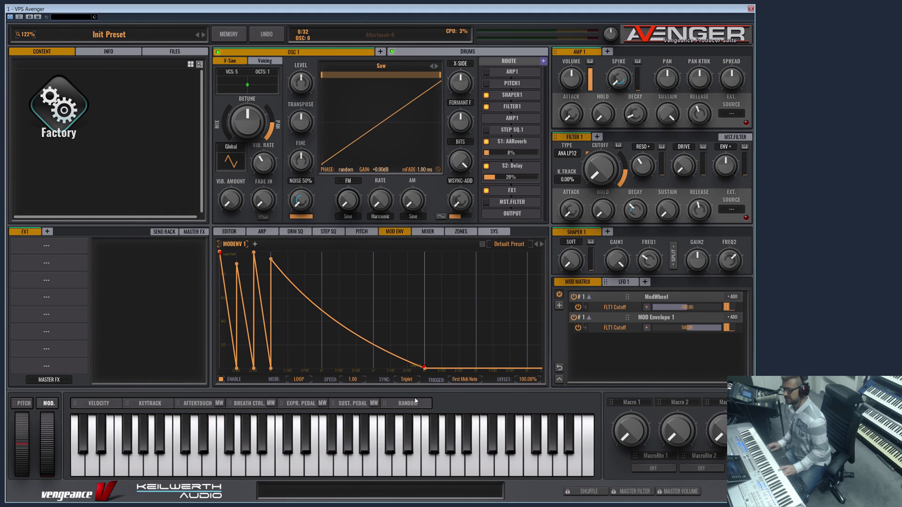
pyautogui.click(471, 379)
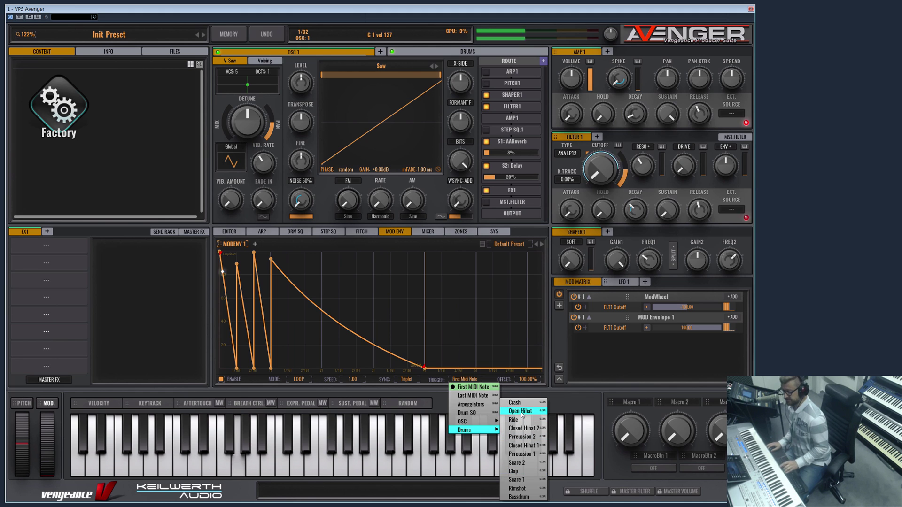
# Close the trigger source list and add mod envelopes 2 through 8.
pyautogui.click(399, 387)
pyautogui.click(255, 244)
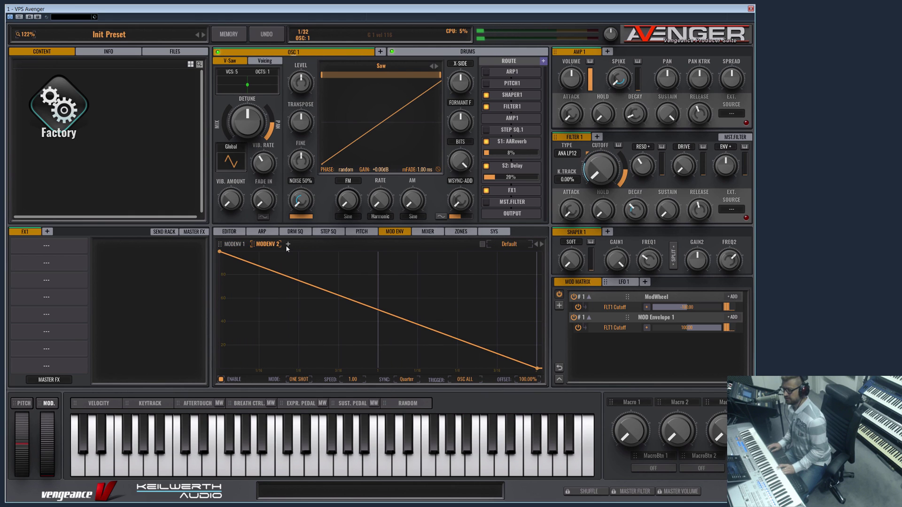
pyautogui.click(288, 244)
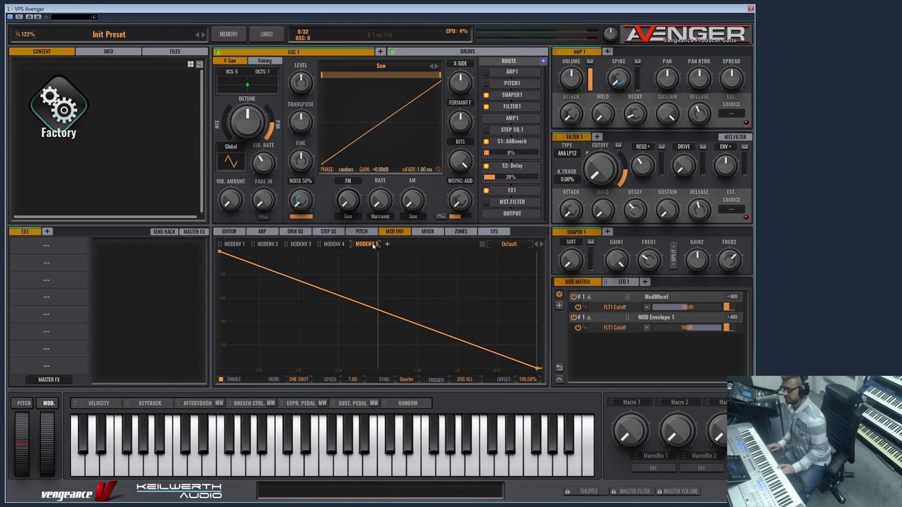
pyautogui.click(454, 244)
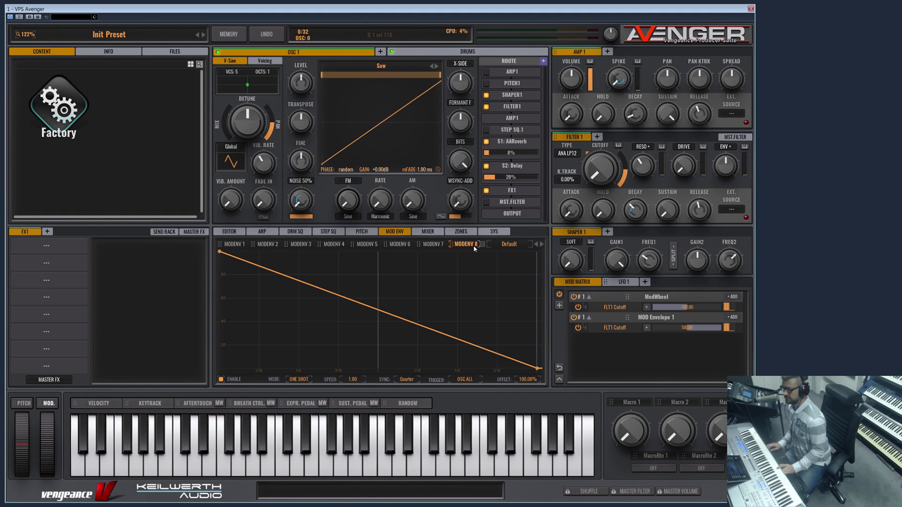
# Check MODENV 2, then return to MODENV 1's looping multi-point envelope.
pyautogui.click(231, 245)
pyautogui.click(268, 244)
pyautogui.click(232, 245)
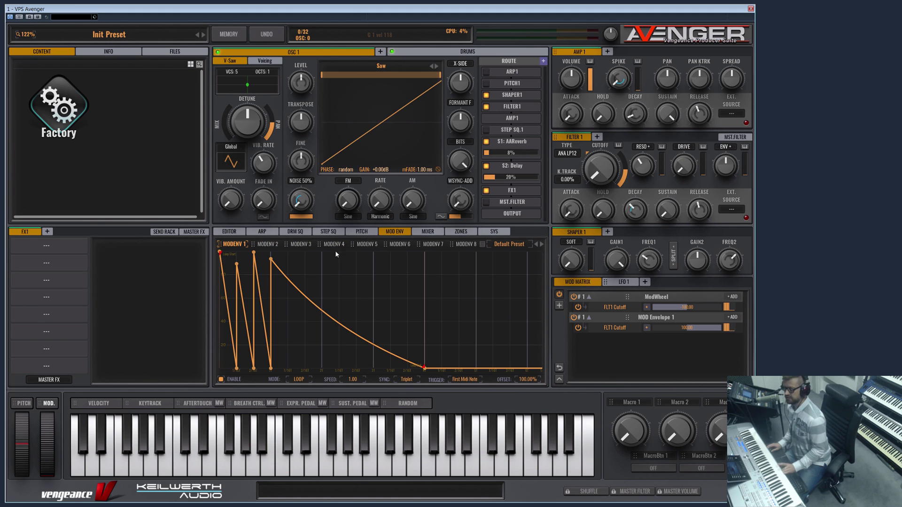
# Load the Bass Rhythm and Big M envelope presets, then step to Classic Gater and Dubstep Growl 1.
pyautogui.click(541, 245)
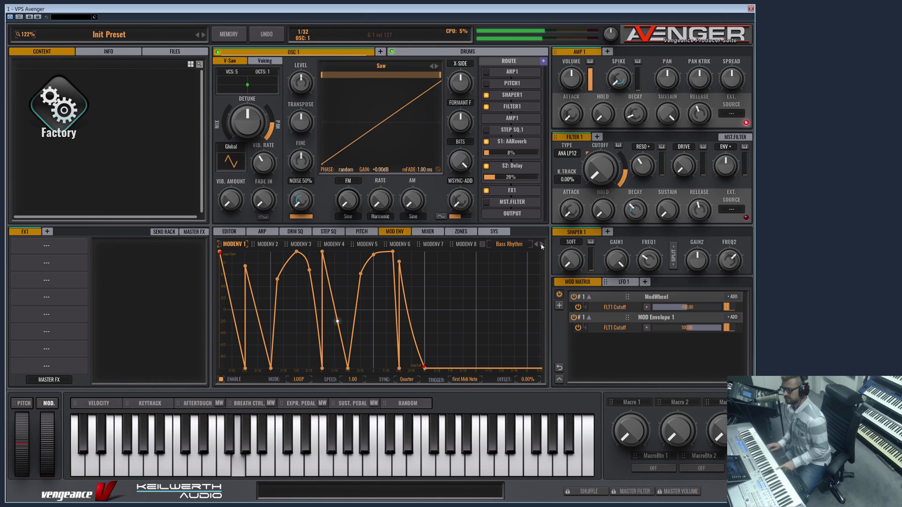
pyautogui.click(528, 245)
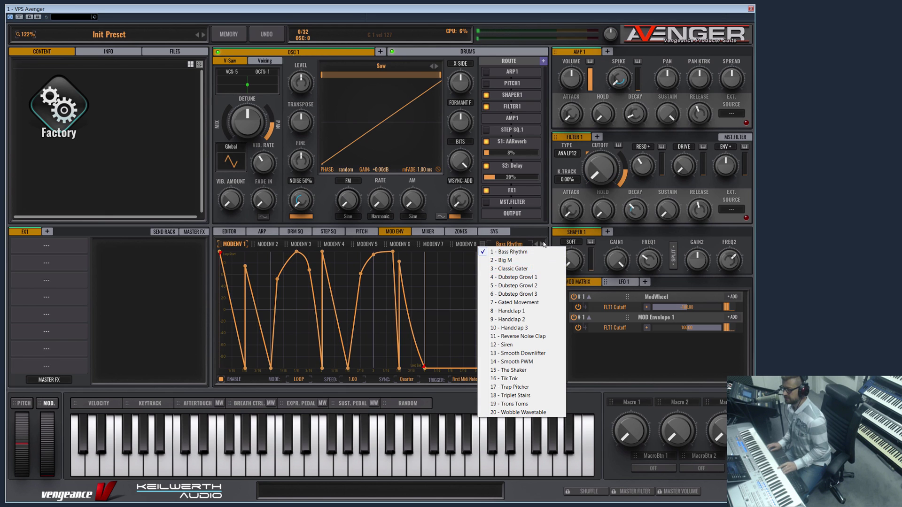
pyautogui.click(501, 260)
pyautogui.click(541, 244)
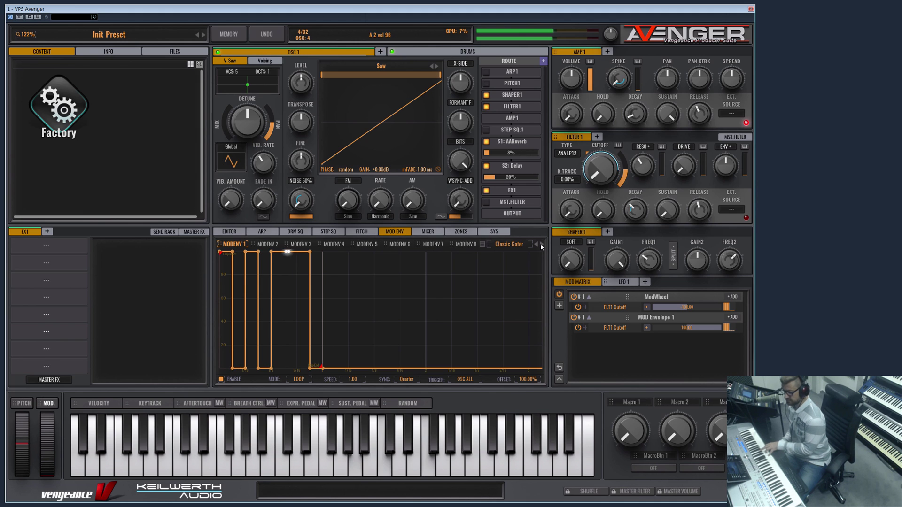
pyautogui.click(540, 243)
# Step past Dubstep Growl 3, Reverse Noise Clap and The Shaker to the Tik Tok preset.
pyautogui.click(540, 243)
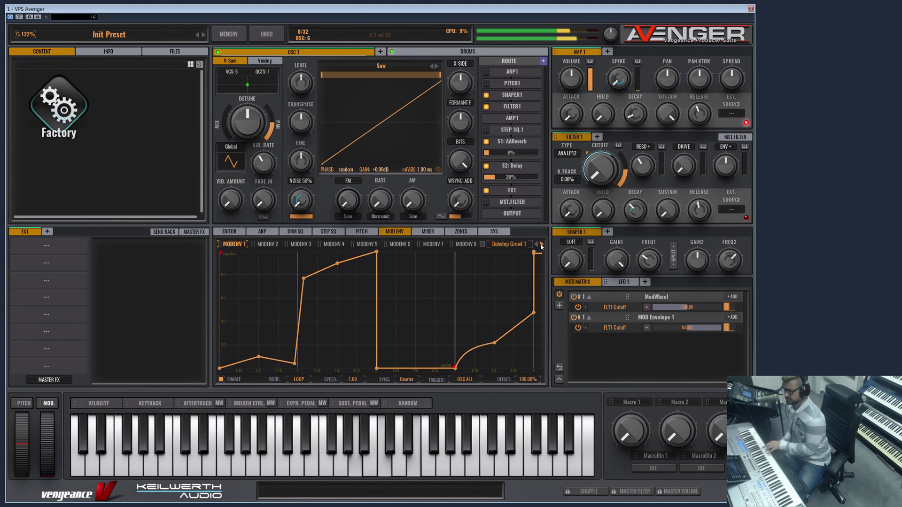
pyautogui.click(540, 243)
pyautogui.click(540, 243)
pyautogui.click(540, 243)
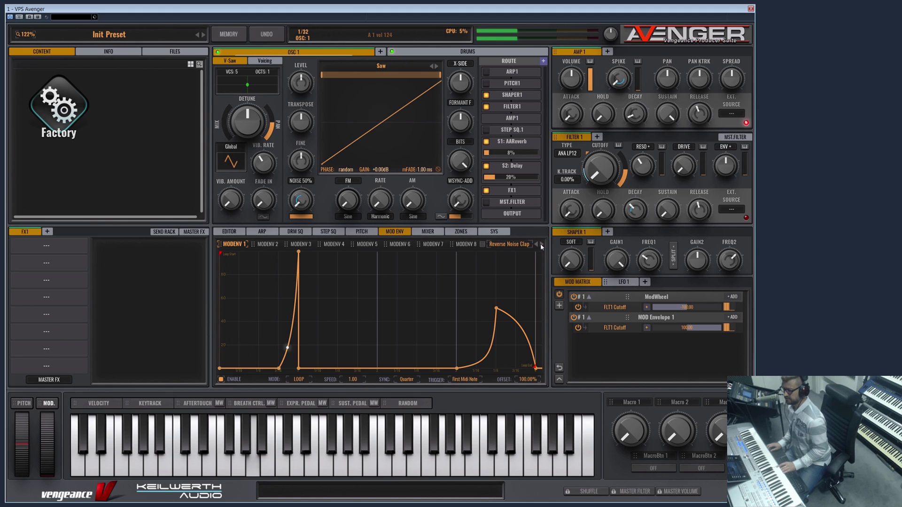
pyautogui.click(540, 243)
pyautogui.click(540, 244)
pyautogui.click(540, 244)
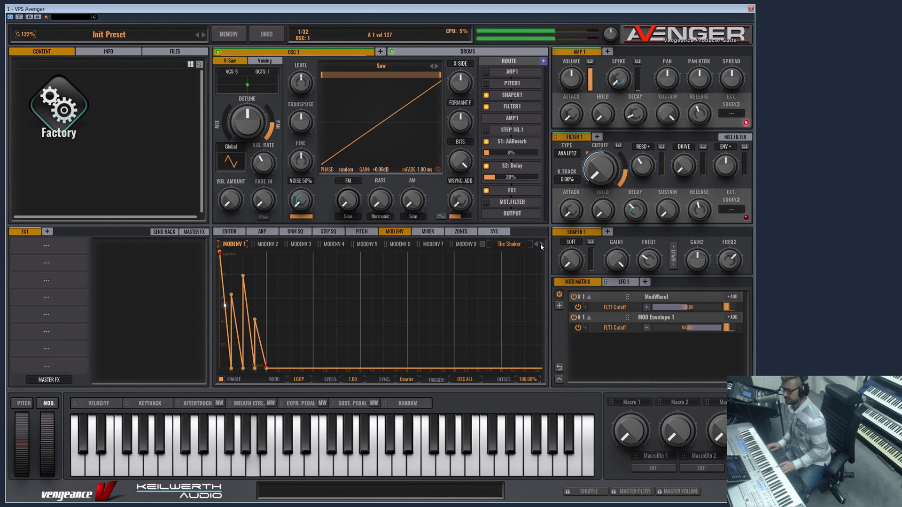
pyautogui.click(540, 243)
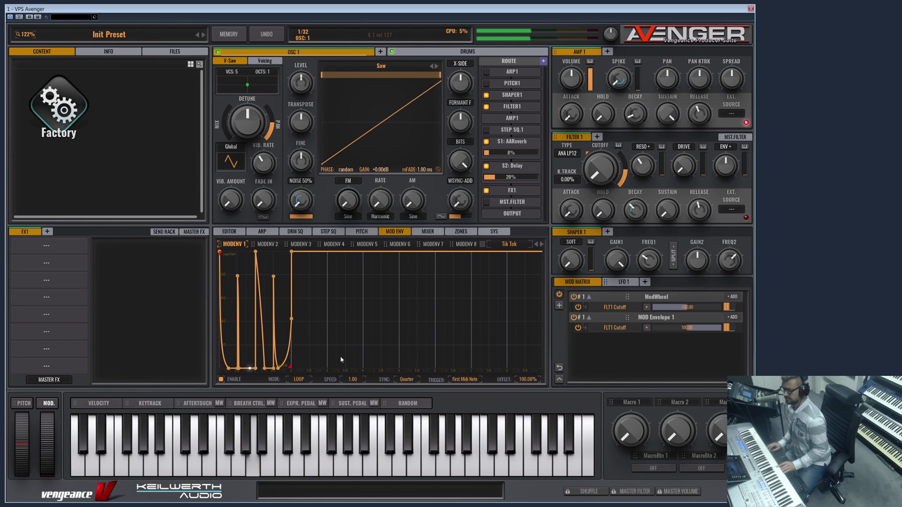
# Route mod envelope 1 to OSC1 FM Amount and OSC1 Transpose, adjusting the Filter 1 cutoff.
pyautogui.scroll(3, 260, 281)
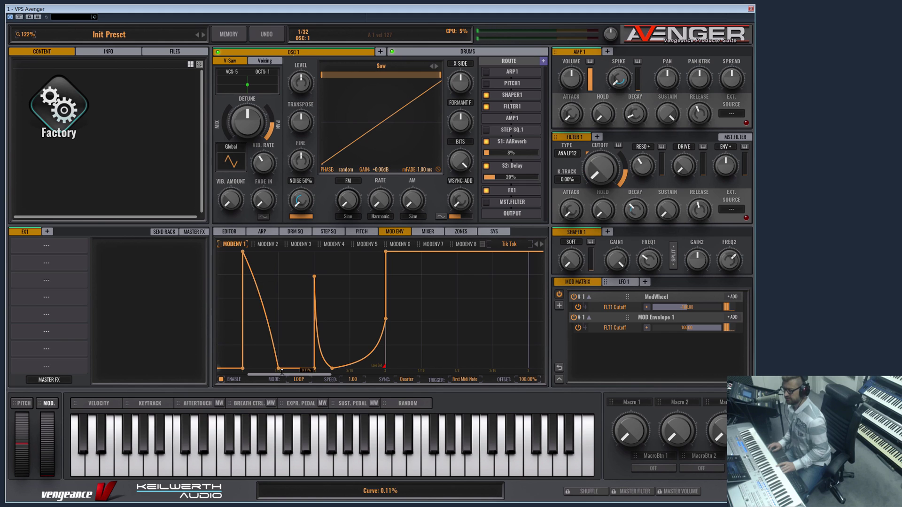
pyautogui.scroll(-3, 291, 362)
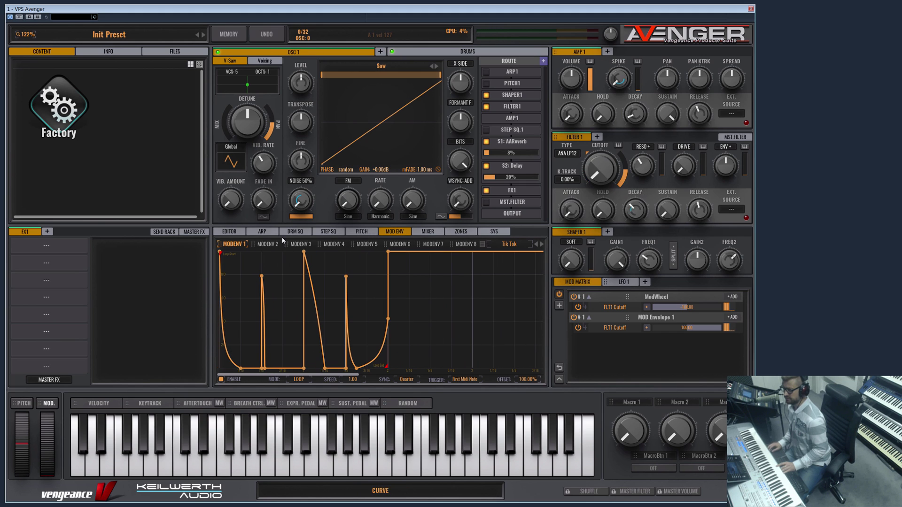
pyautogui.moveTo(223, 246); pyautogui.dragTo(347, 200)
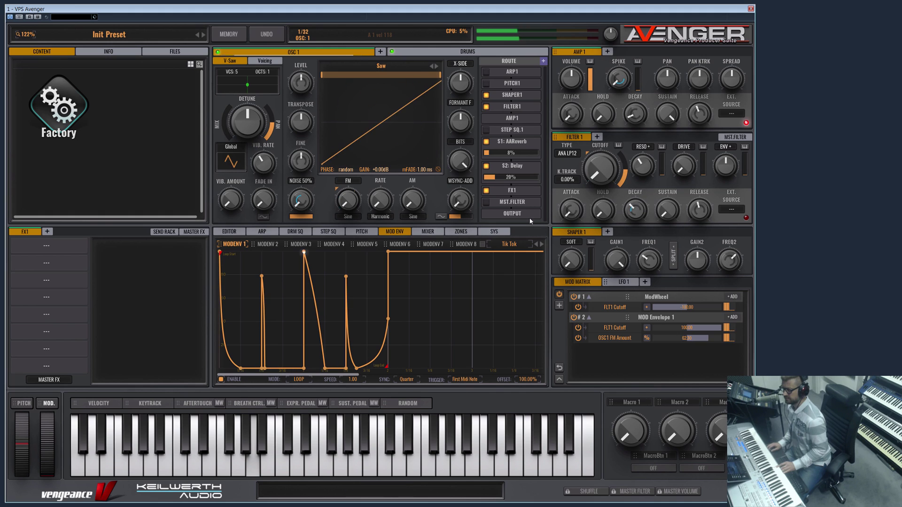
pyautogui.moveTo(585, 175); pyautogui.dragTo(586, 149)
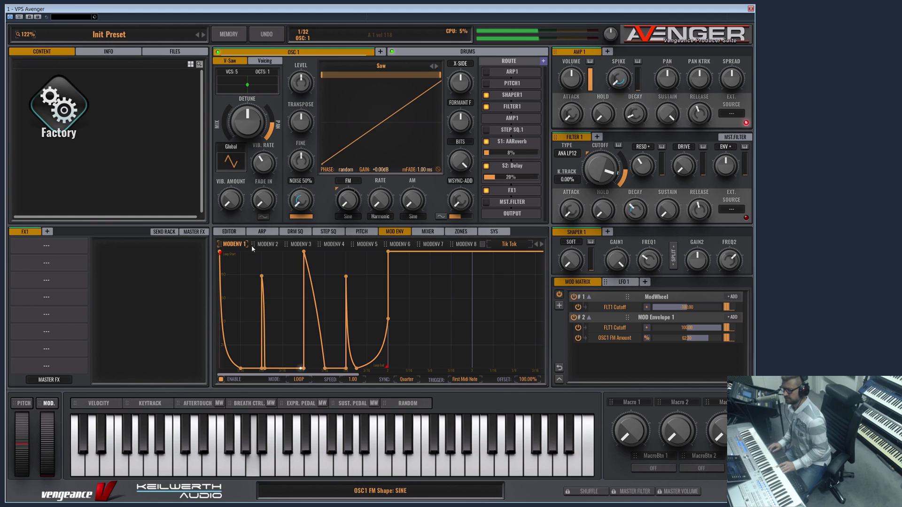
pyautogui.moveTo(223, 247)
pyautogui.mouseDown()
pyautogui.moveTo(261, 158)
pyautogui.moveTo(299, 106)
pyautogui.mouseUp()
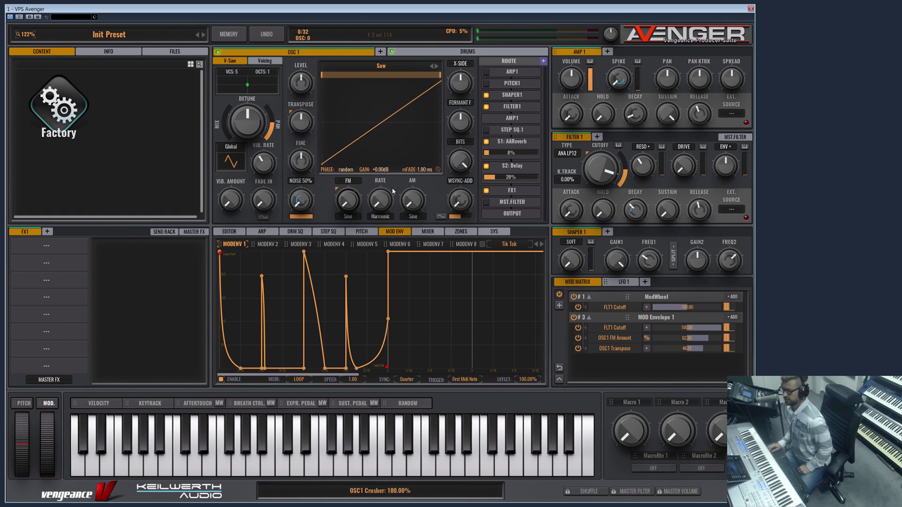
# Route mod envelope 1 to OSC1 Send1 Strength at 42.50 and OSC1 VSaw Mix at 90.06.
pyautogui.moveTo(225, 246); pyautogui.dragTo(504, 163)
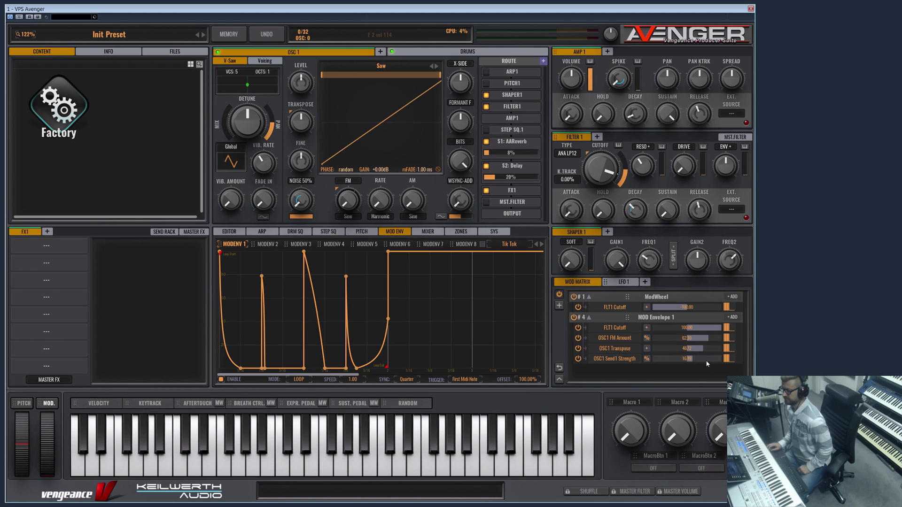
pyautogui.moveTo(708, 363); pyautogui.dragTo(714, 362)
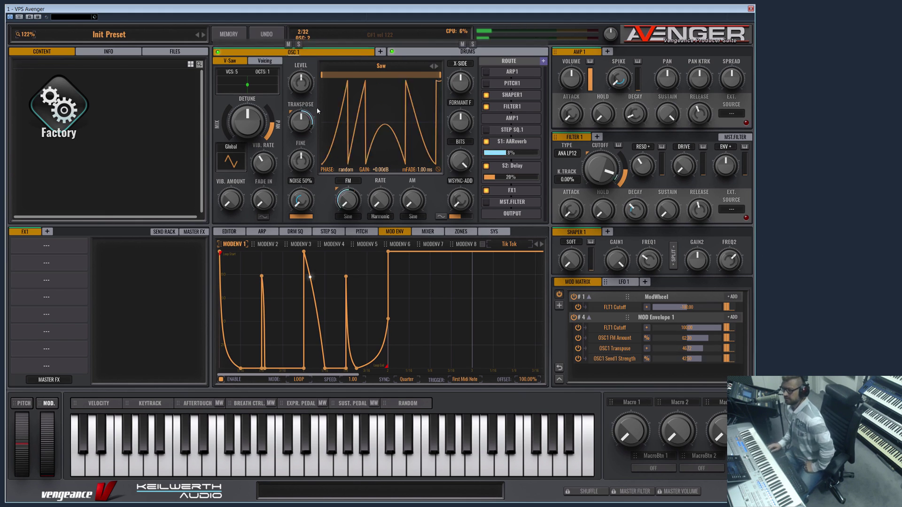
pyautogui.moveTo(219, 245); pyautogui.dragTo(242, 131)
pyautogui.moveTo(699, 371); pyautogui.dragTo(721, 371)
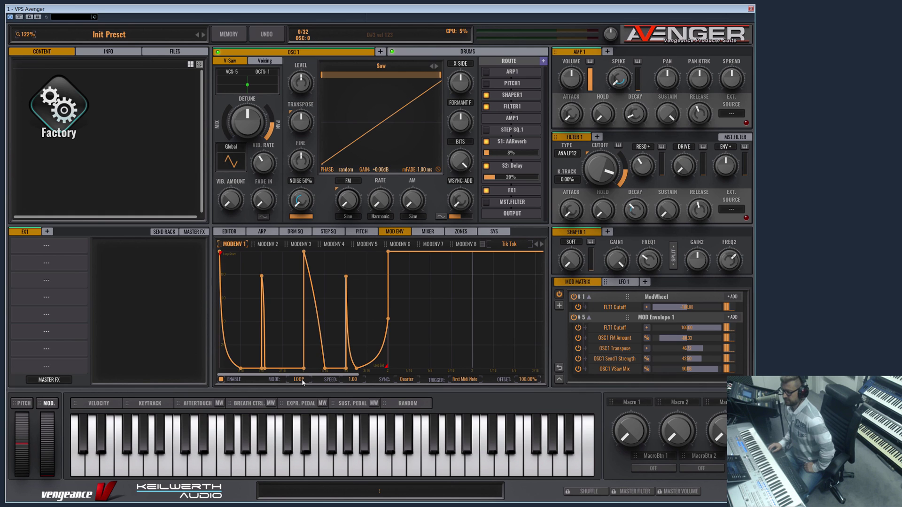
pyautogui.scroll(-3, 438, 326)
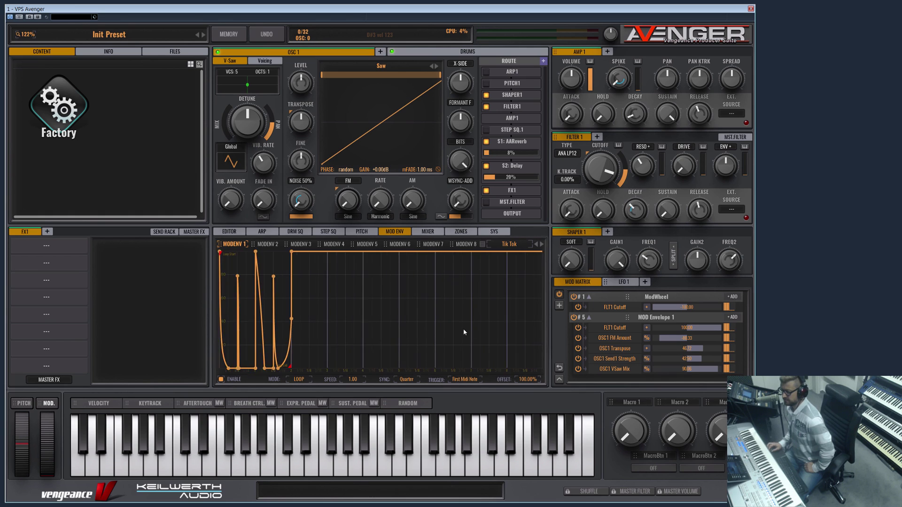
pyautogui.scroll(3, 458, 320)
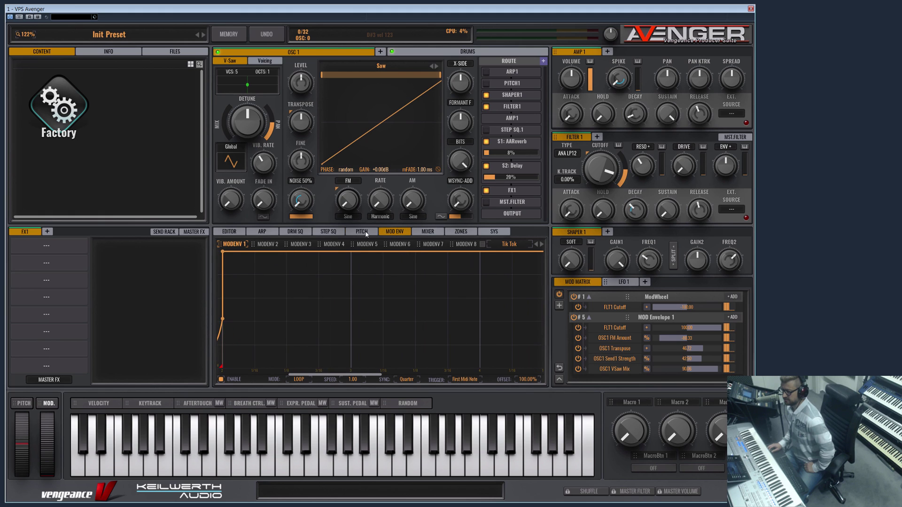
pyautogui.scroll(-3, 319, 333)
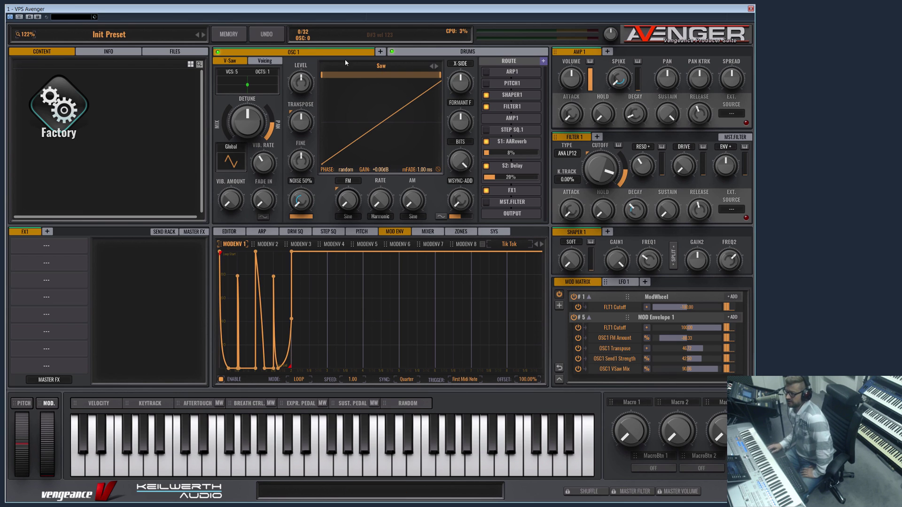
# Initialize the whole patch from the MEMORY menu and confirm the reset.
pyautogui.click(229, 33)
pyautogui.click(249, 77)
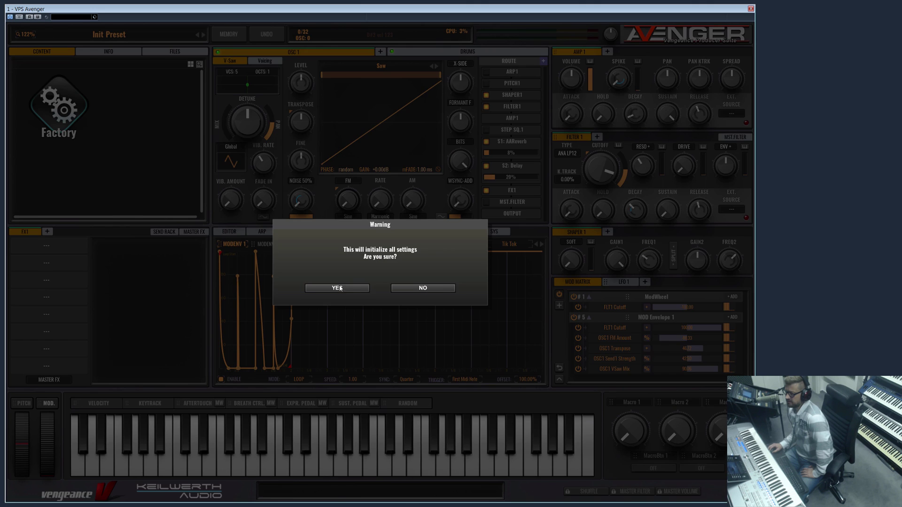
pyautogui.click(338, 288)
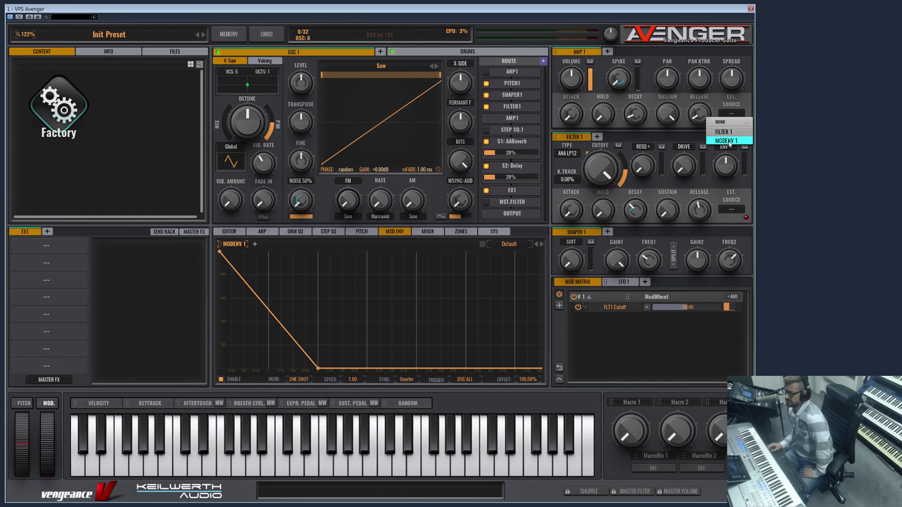
# Set Amp 1's external source to MODENV 1, curve its decay, and show the Pitch editor.
pyautogui.click(727, 141)
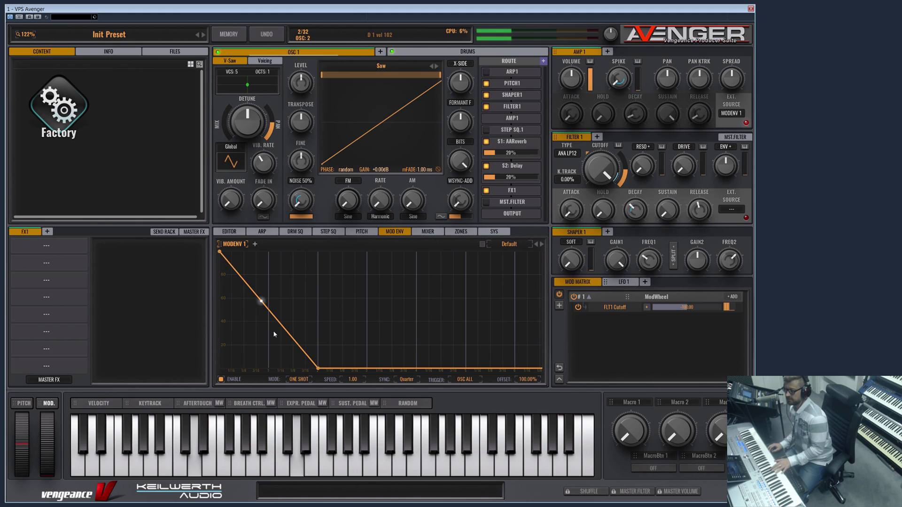
pyautogui.click(739, 116)
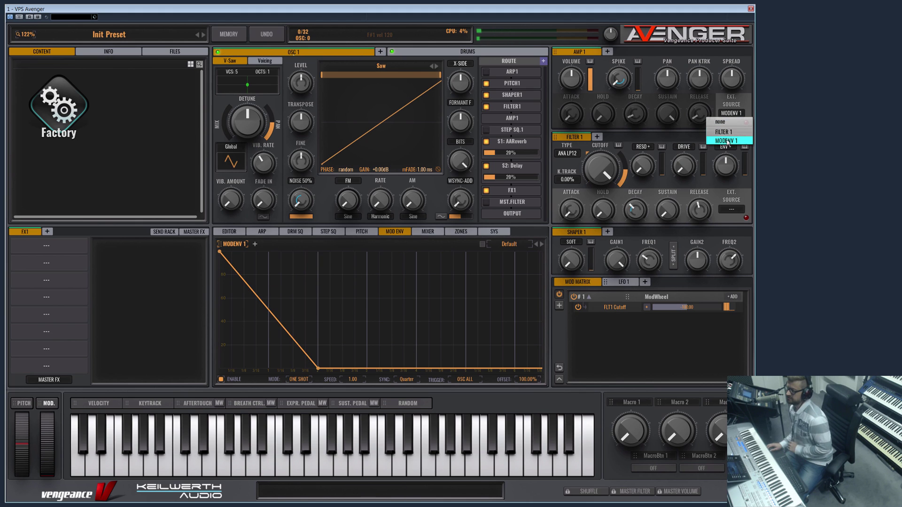
pyautogui.click(720, 122)
pyautogui.click(730, 113)
pyautogui.click(727, 141)
pyautogui.moveTo(270, 310); pyautogui.dragTo(506, 390)
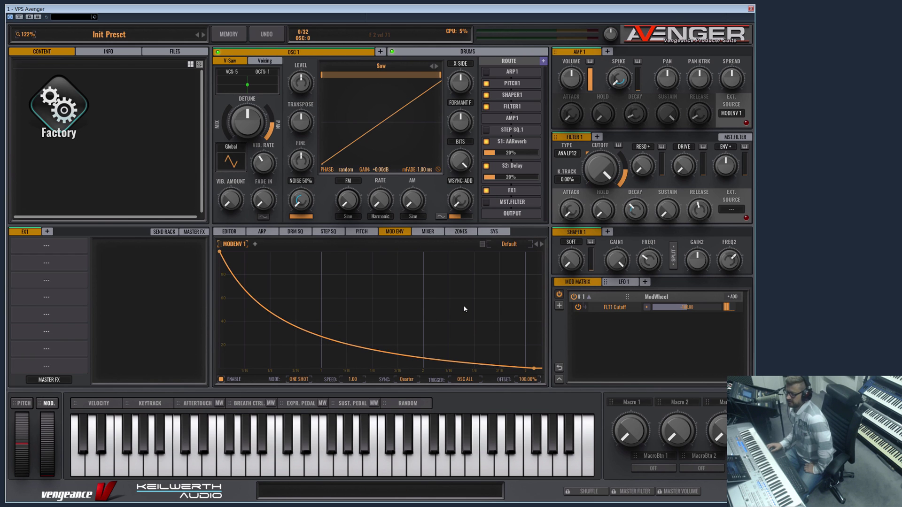
pyautogui.click(366, 232)
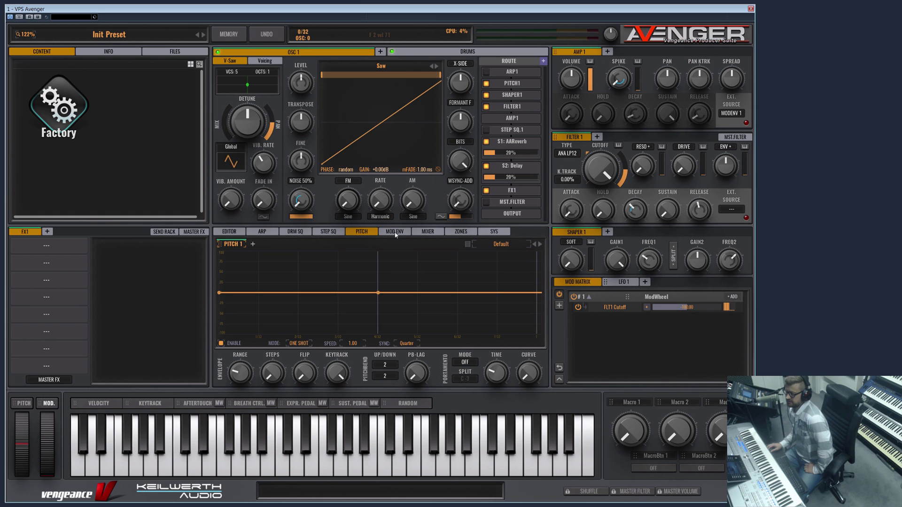